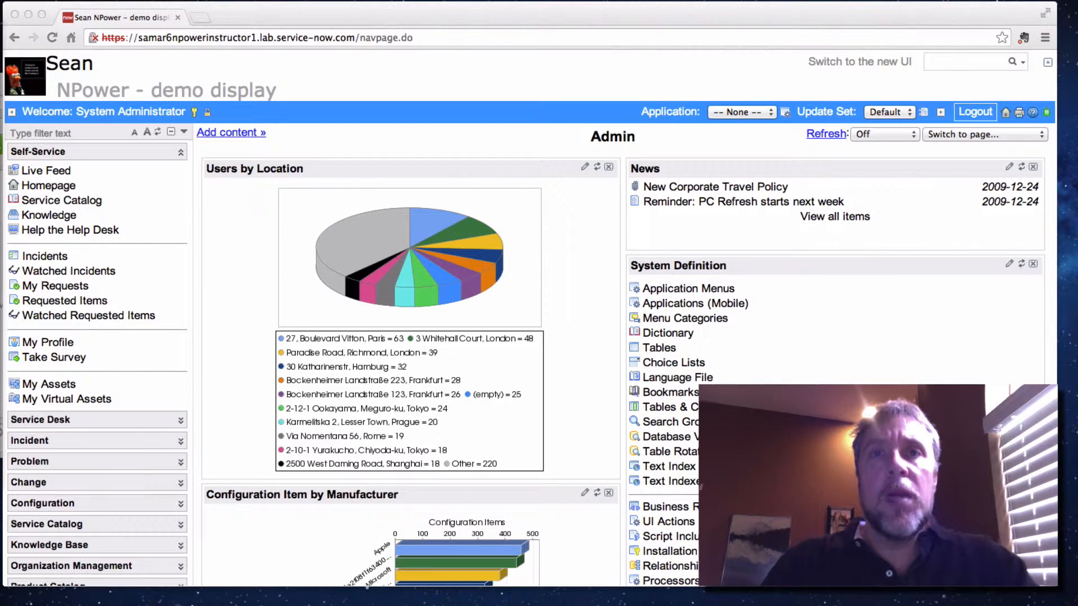
Load samar6npower008.lab.service-now.com in a new browser tab and proceed past the security certificate warning
click(200, 18)
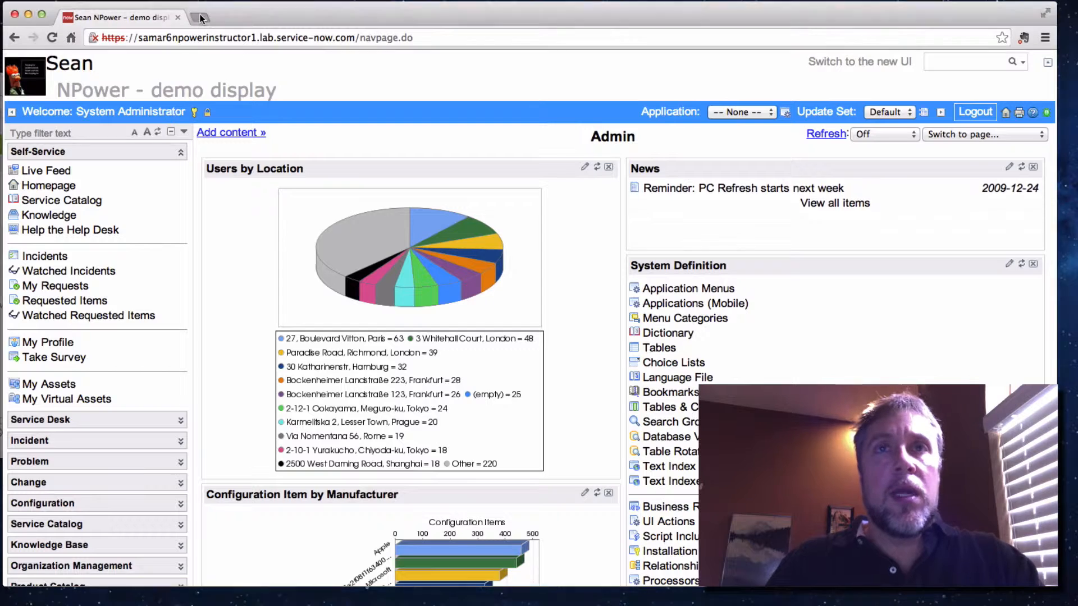
text(n)
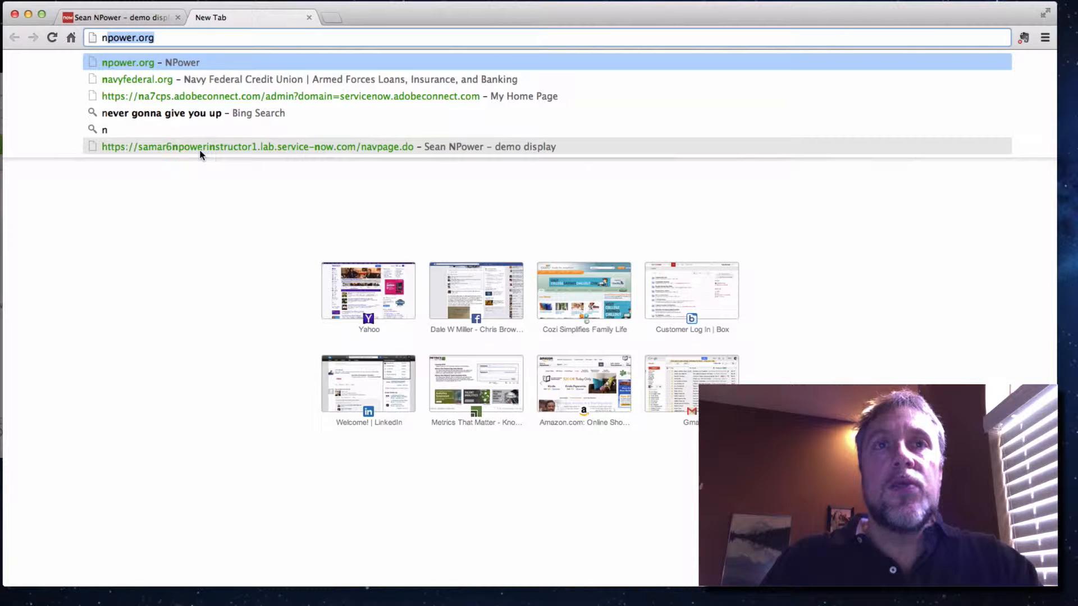
key(BackSpace)
key(BackSpace)
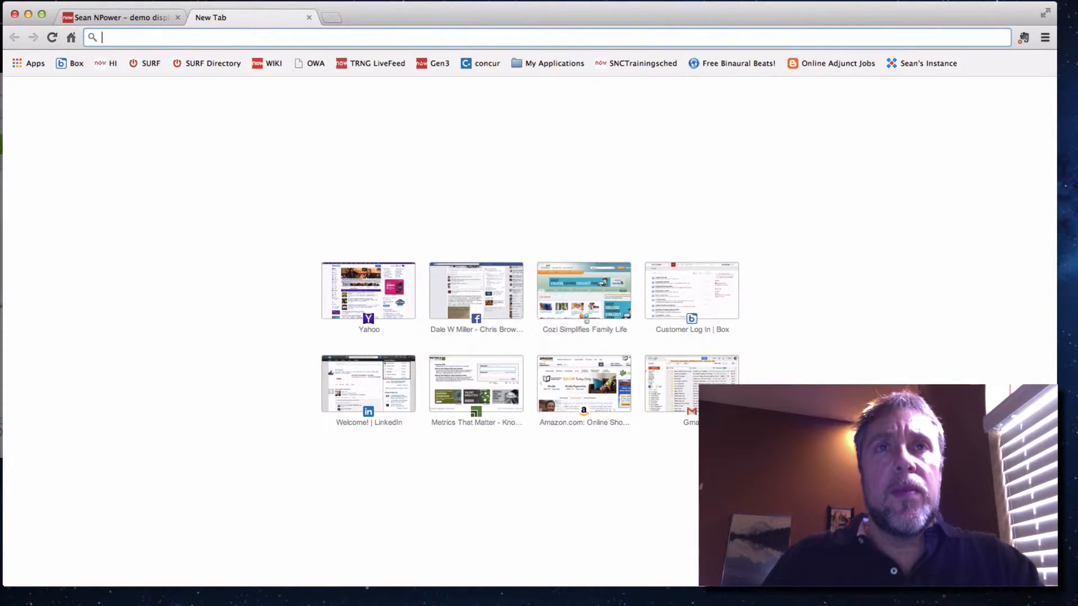
text(samar)
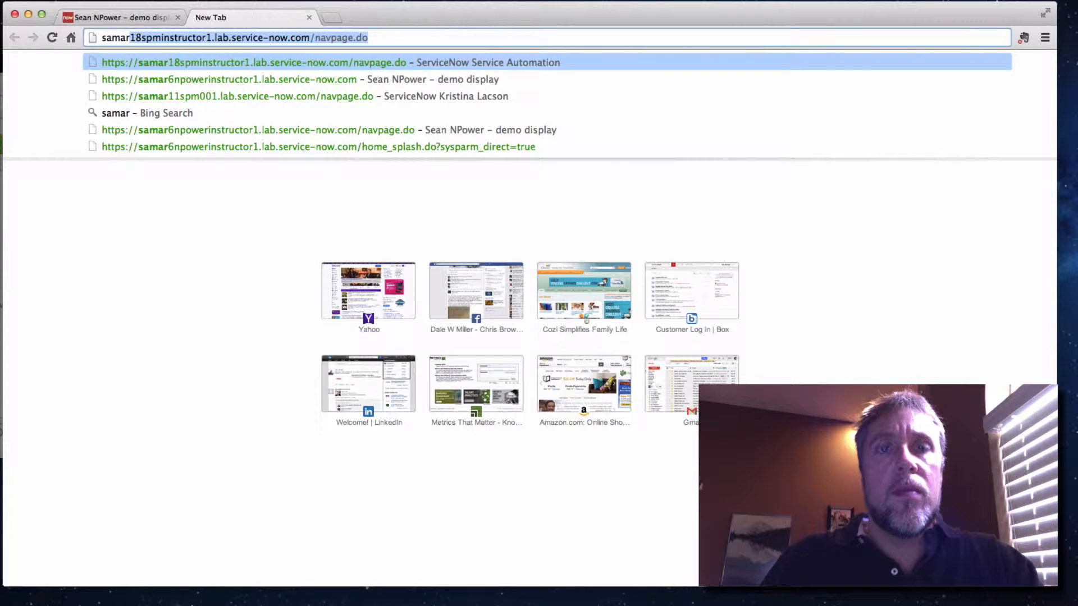
text(6npower)
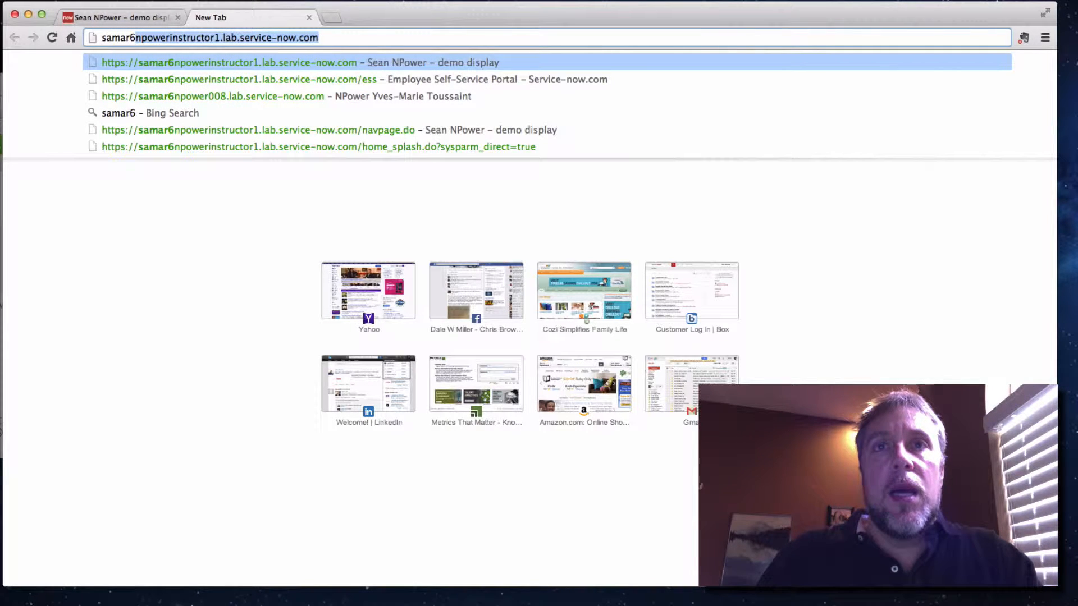
click(249, 102)
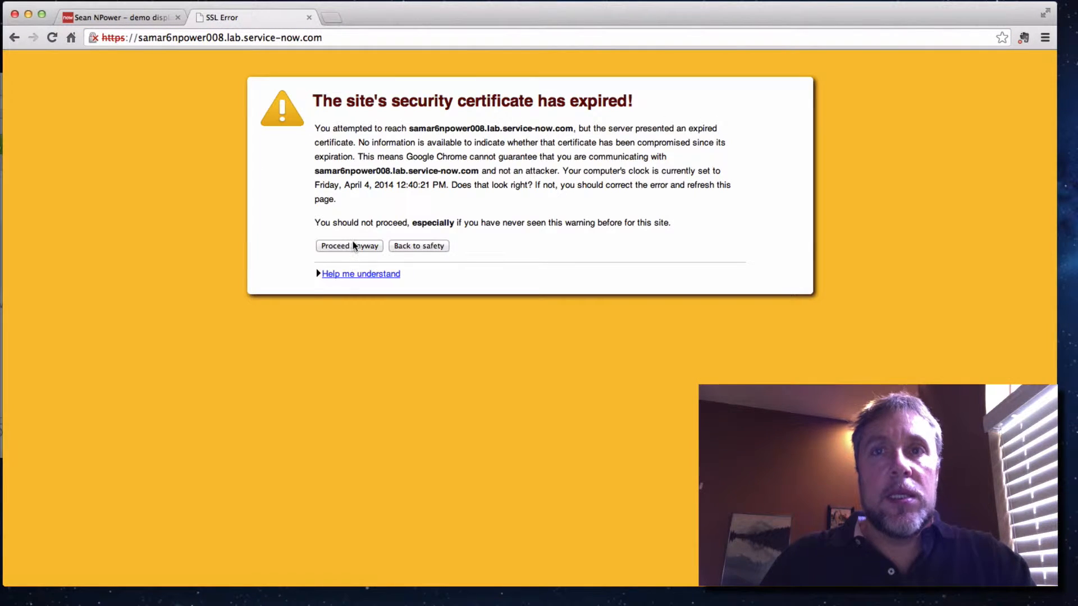
click(352, 245)
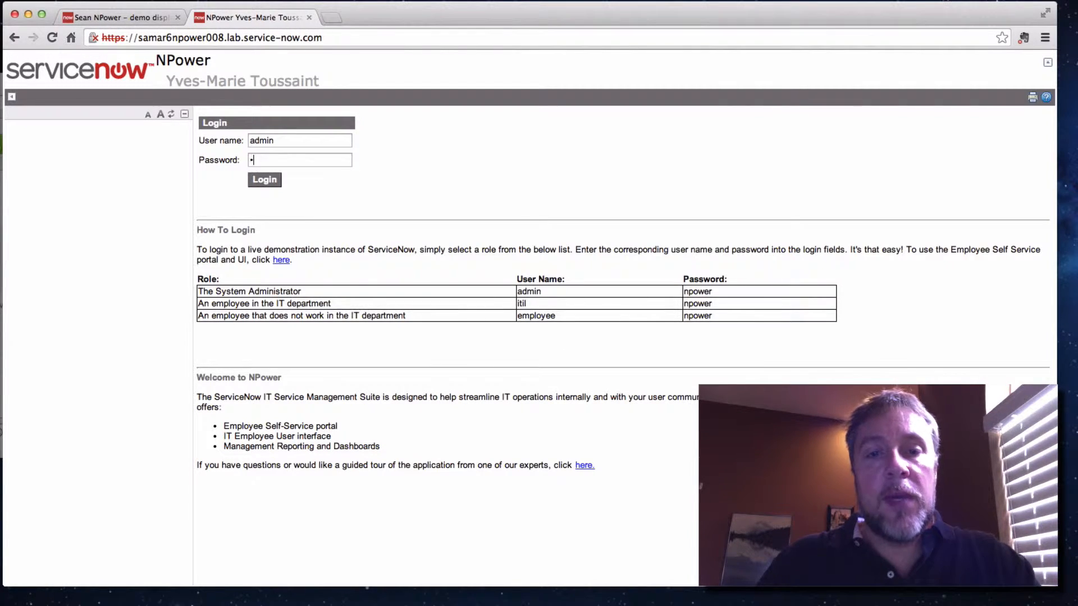
Log in to the instance as admin by entering the account password
text(power)
key(Return)
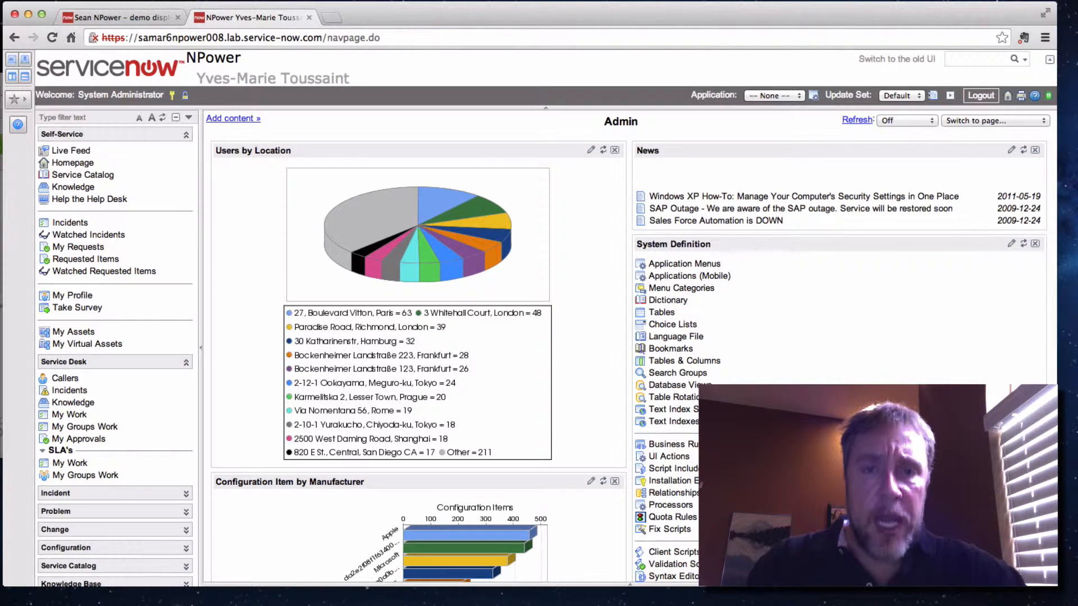
click(64, 116)
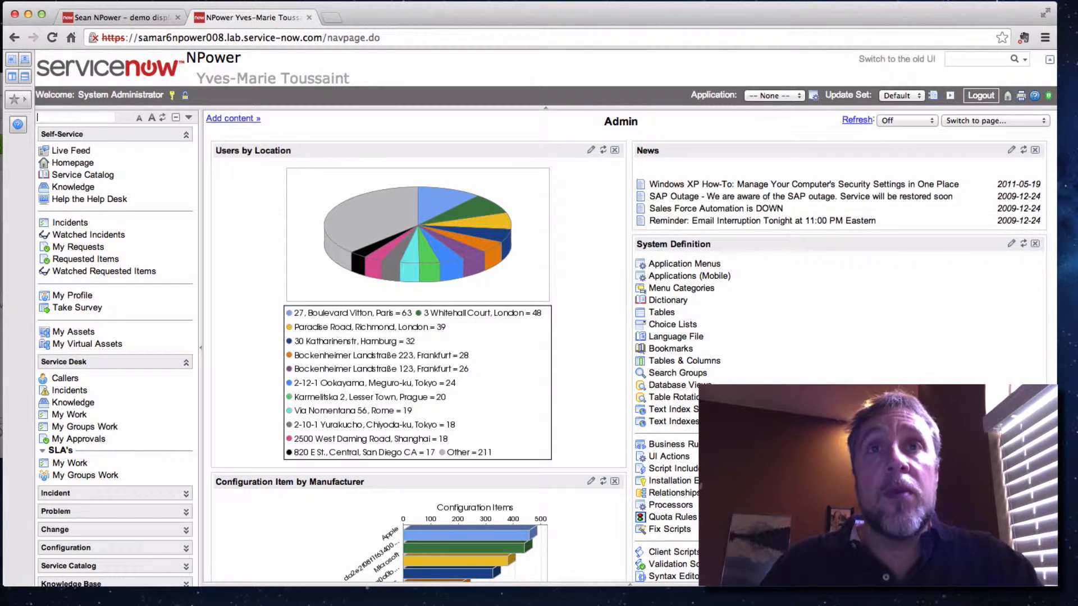
Open the ServiceNow Wiki main page in another new browser tab
click(331, 17)
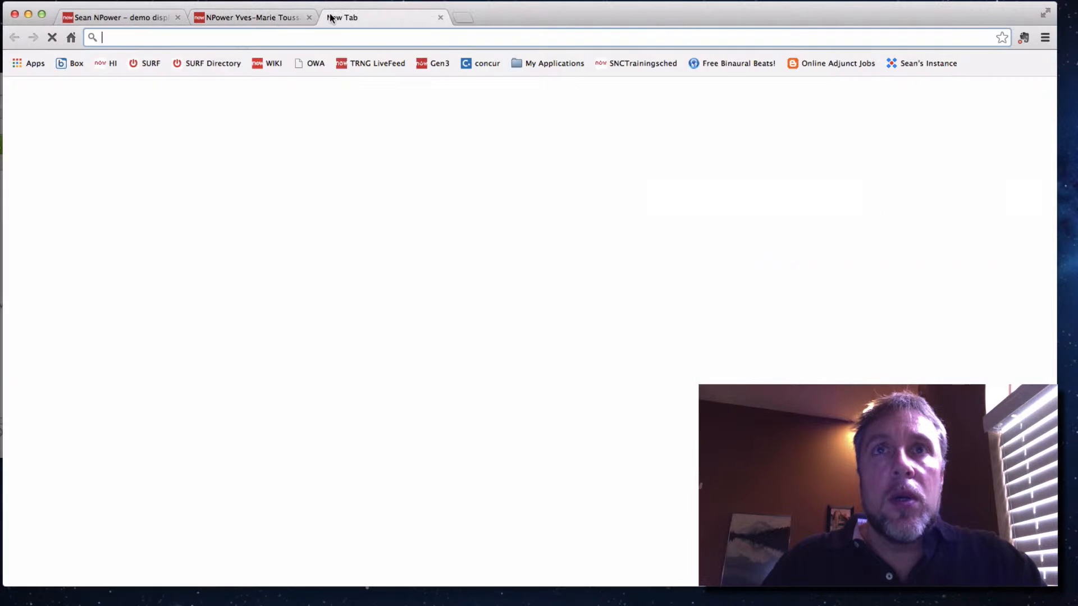
text(wiki.servicenow.com)
key(Return)
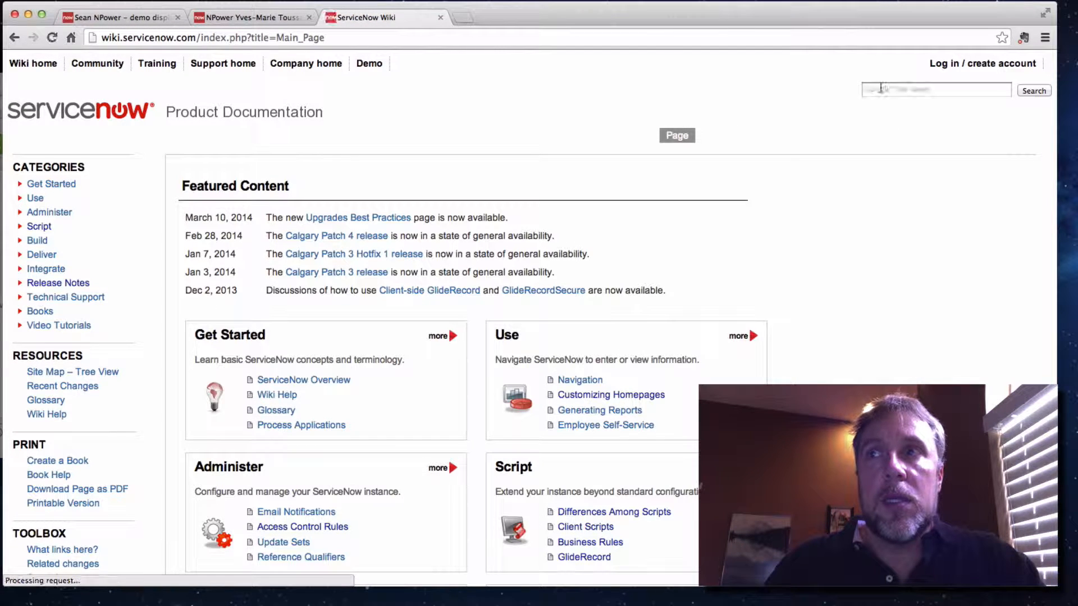
Search the wiki for "Business" and open the Business Rules article from the results
click(880, 88)
text(Busine)
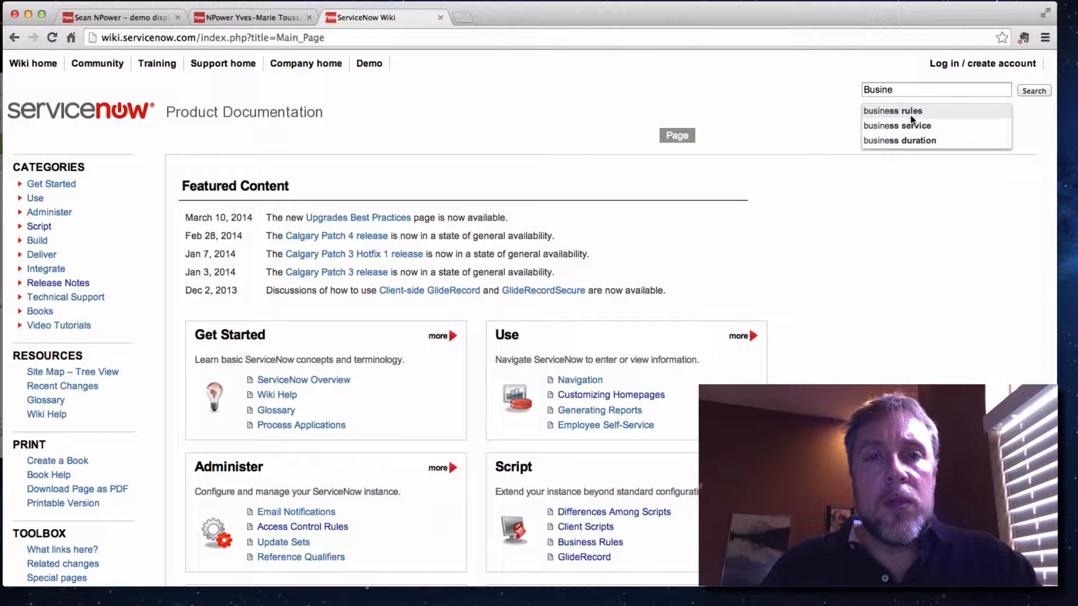
key(Return)
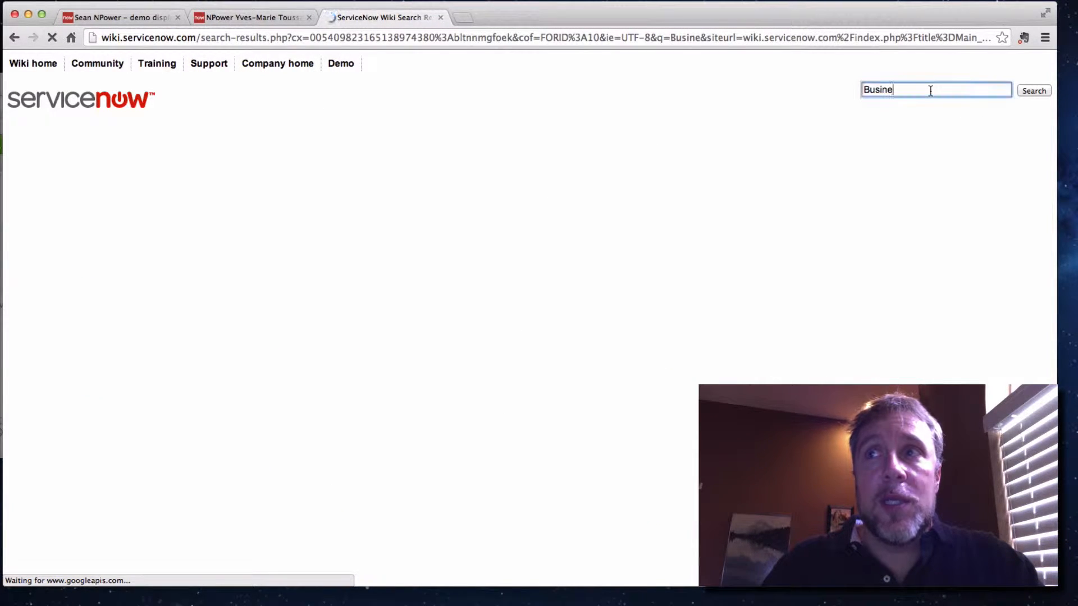
click(898, 91)
text(ss)
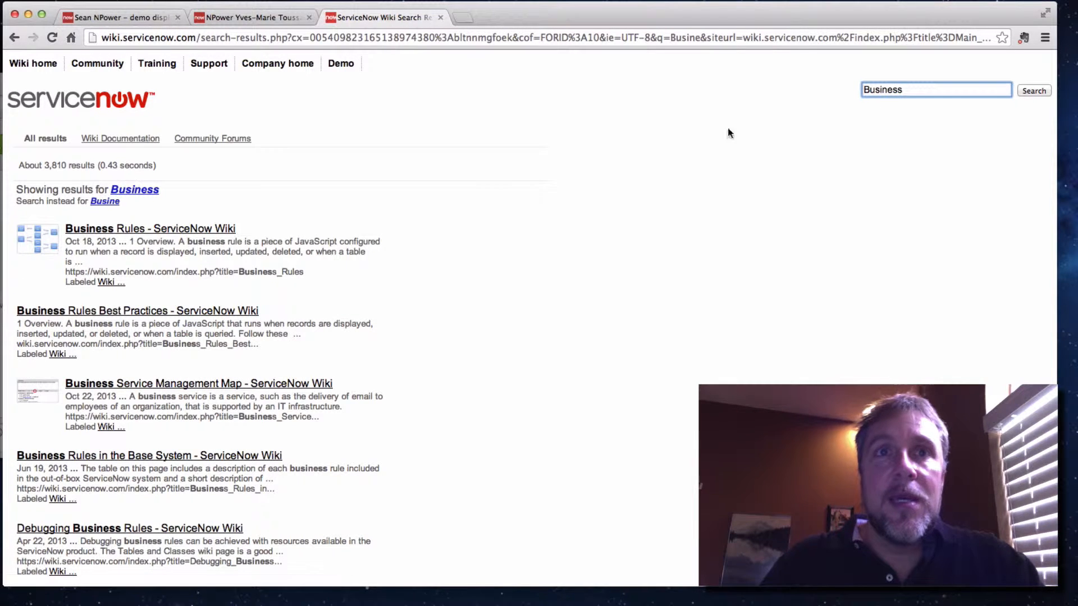
click(176, 230)
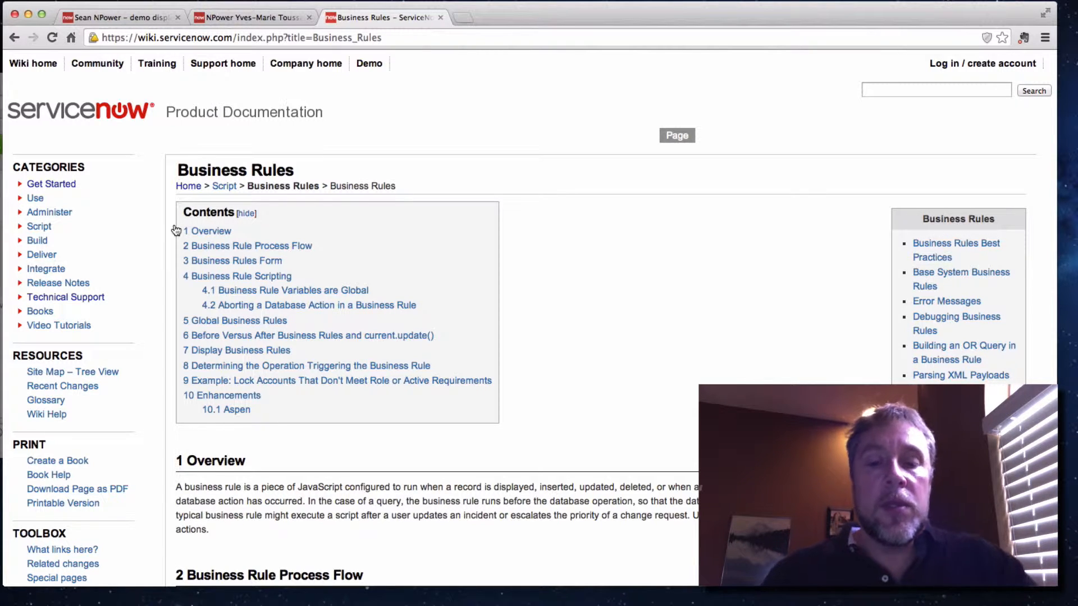
Return to the samar6npowerinstructor1 instance, filter the application navigator for "inc" and open a new incident form
click(230, 19)
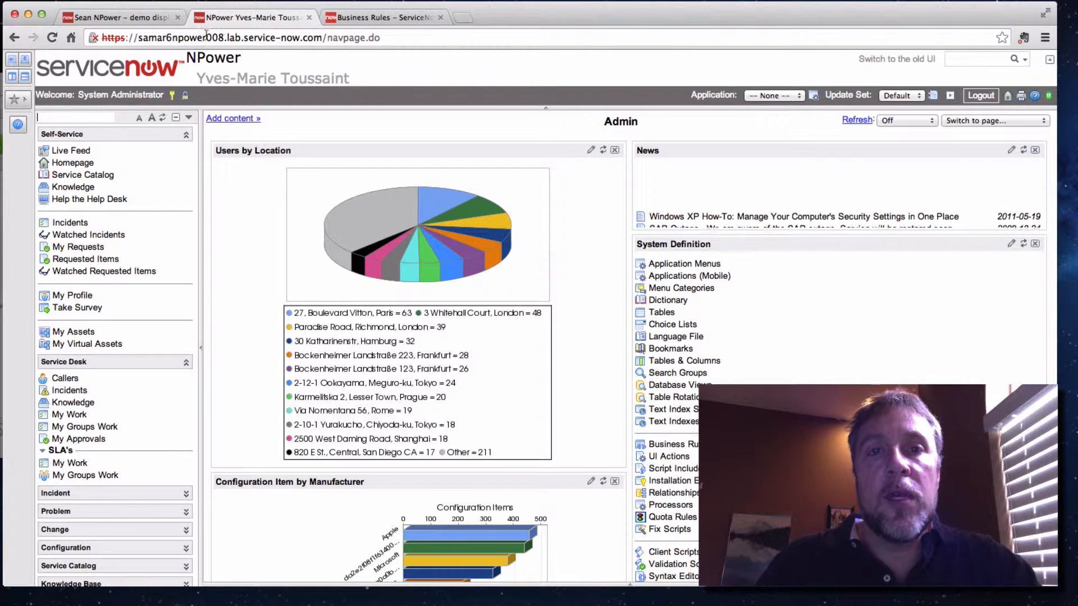
click(103, 17)
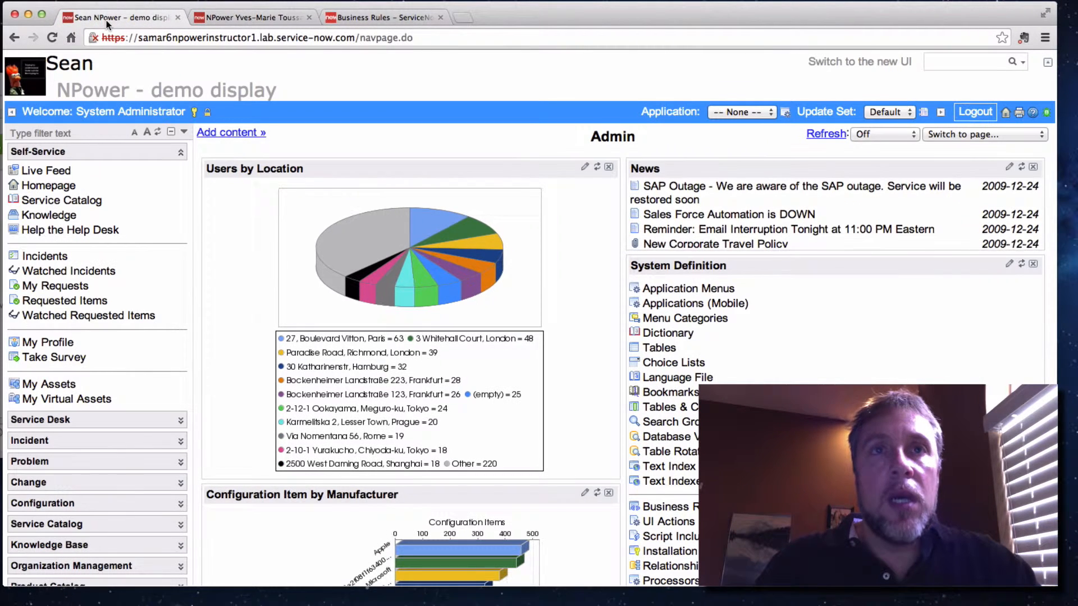
click(52, 135)
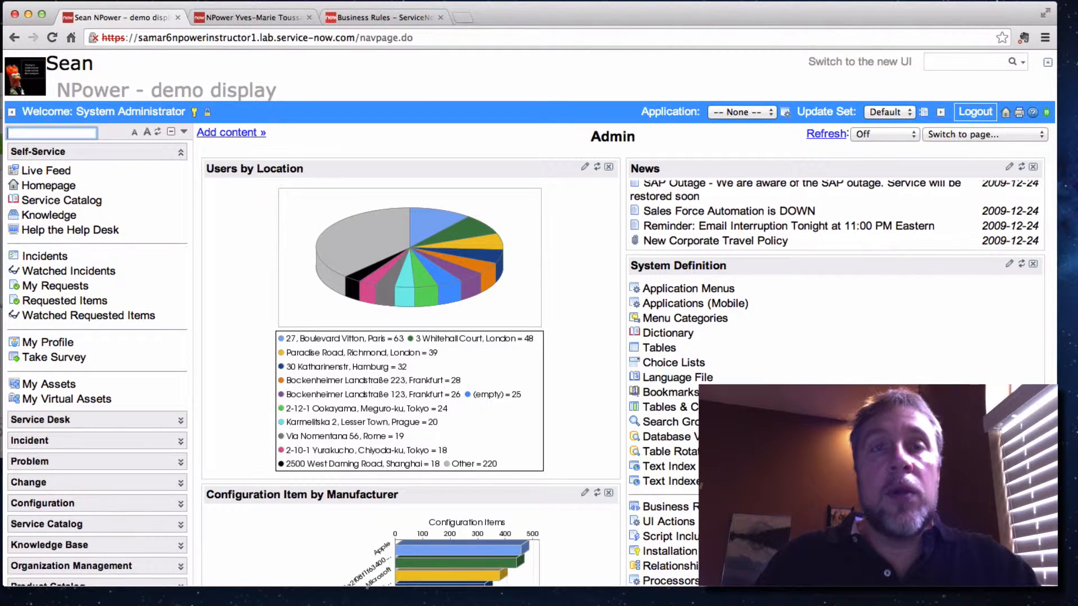
text(inc)
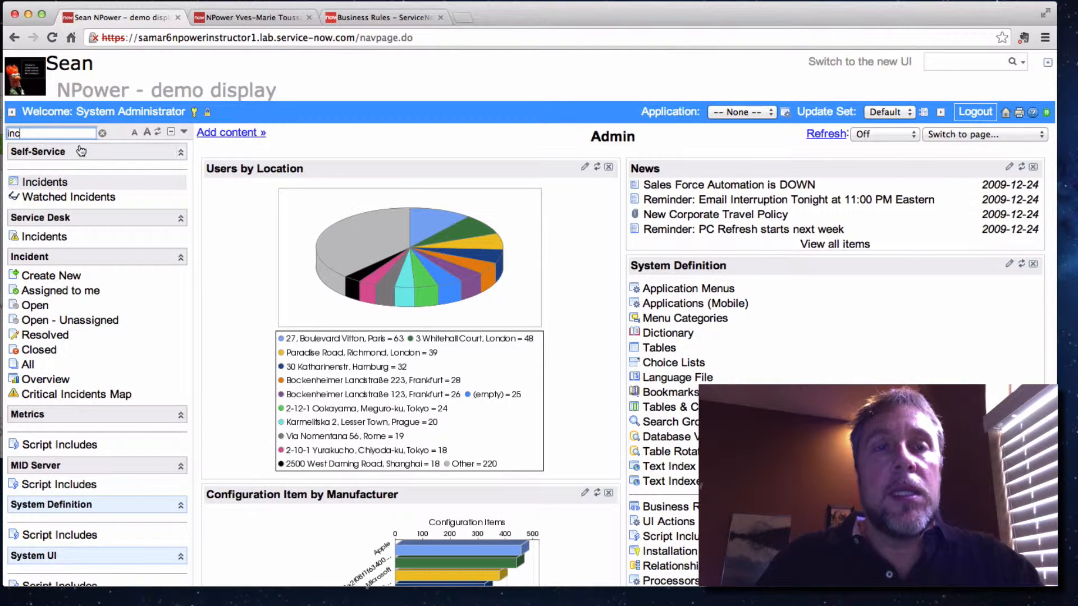
click(35, 279)
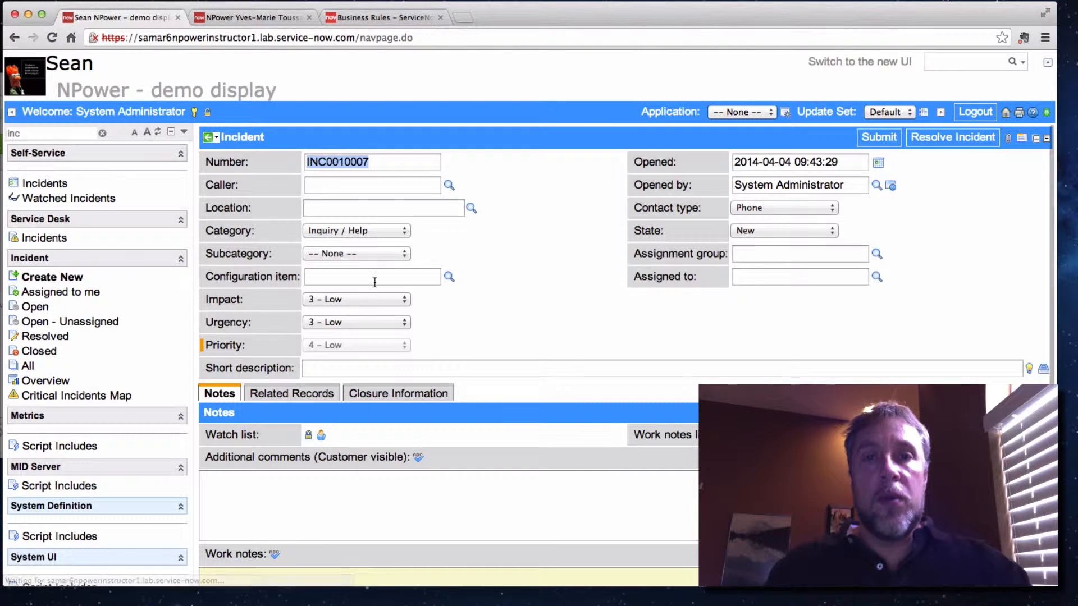
right_click(360, 142)
mouse_move(404, 227)
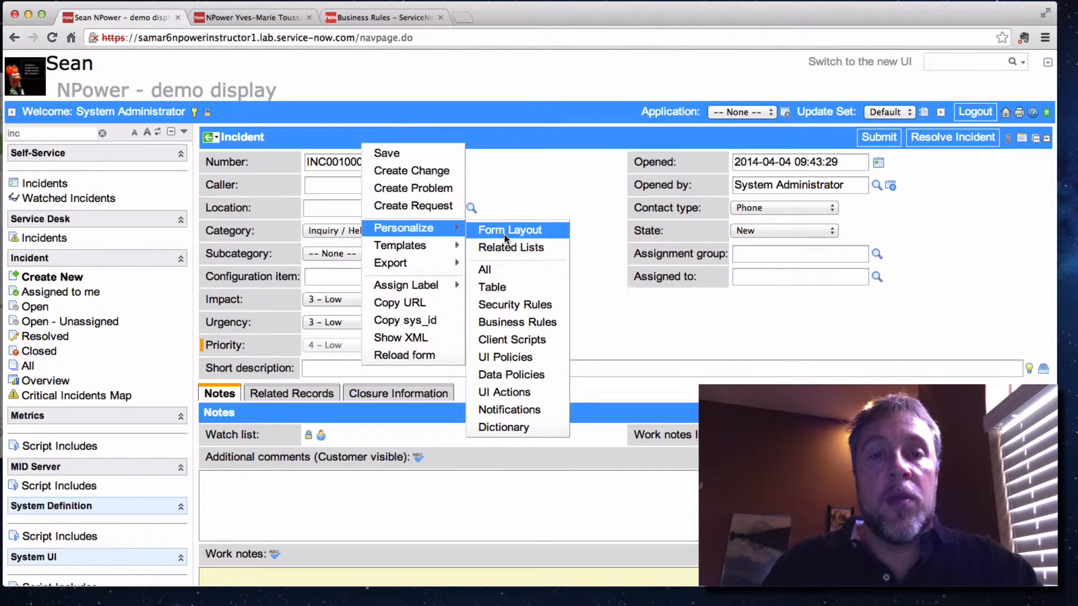
click(597, 286)
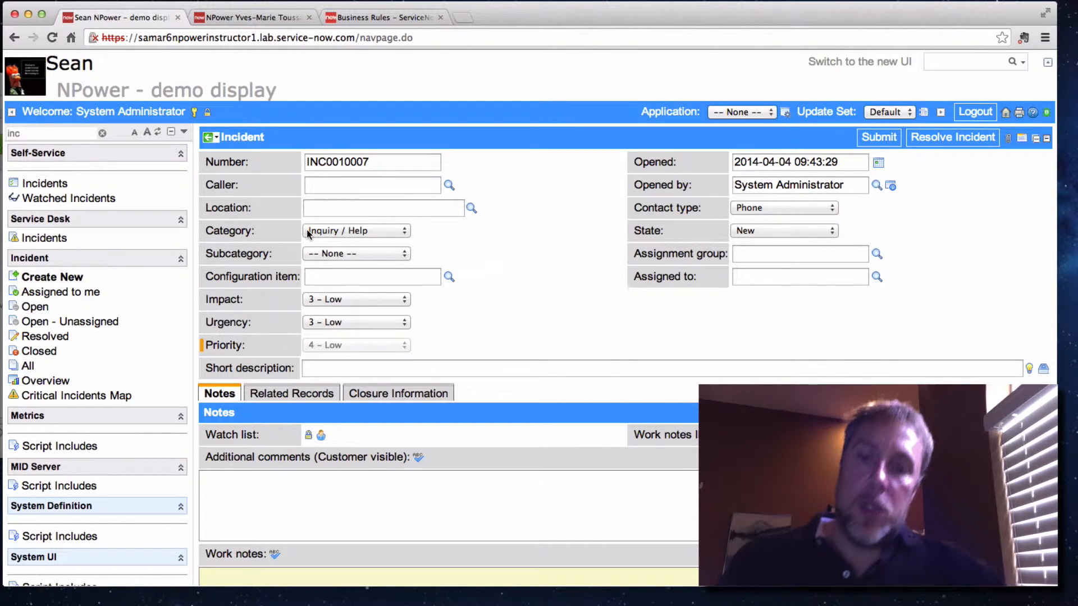
Open the list of UI policies that apply to the incident form
right_click(312, 140)
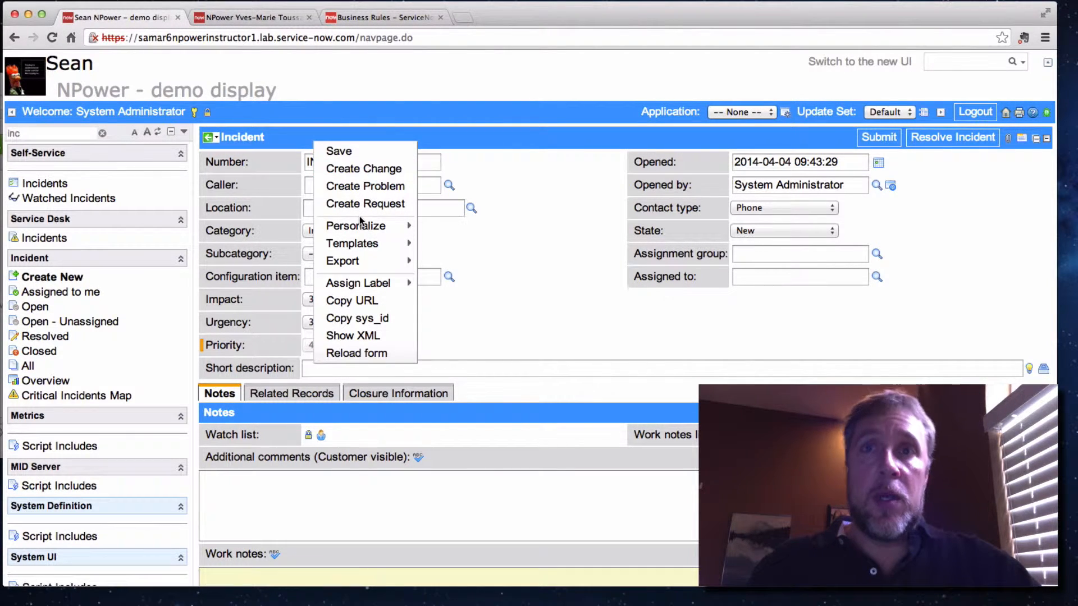
mouse_move(363, 227)
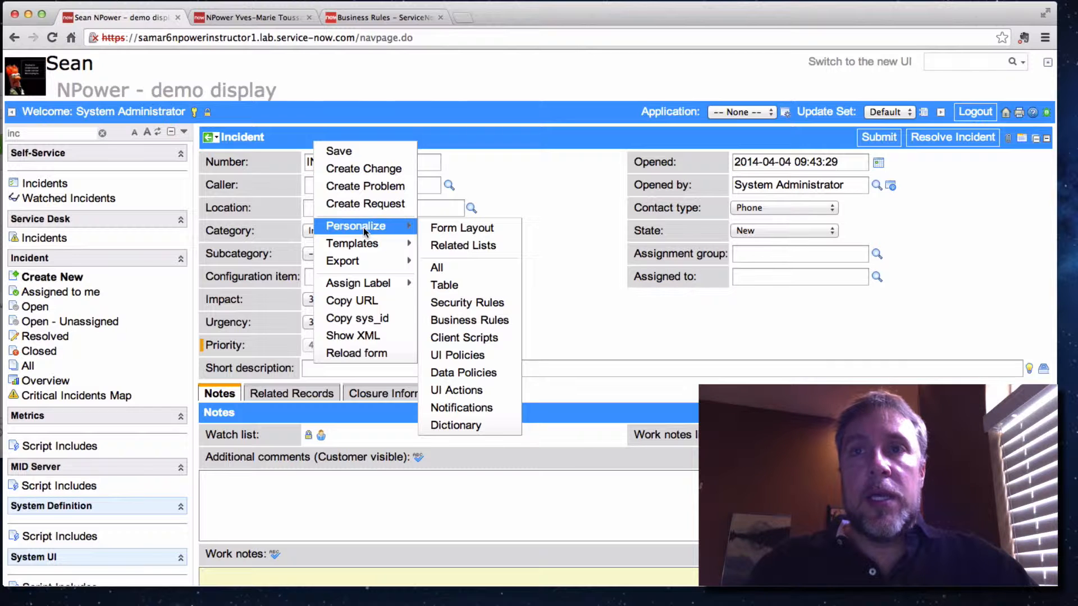
click(466, 356)
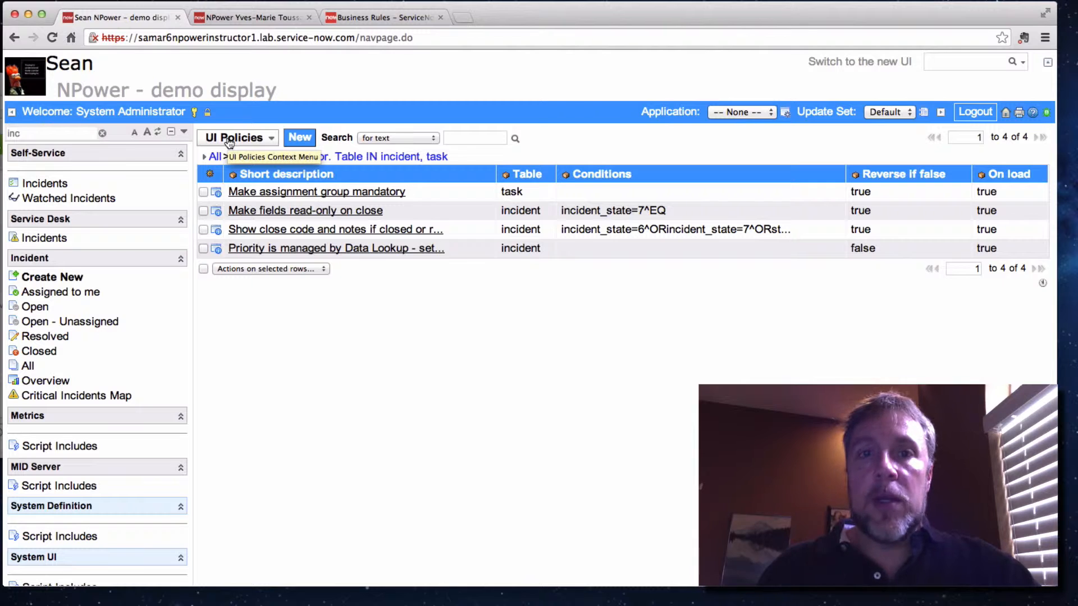
Filter the application navigator for "UI Pol" to locate the UI Policies module
text(f)
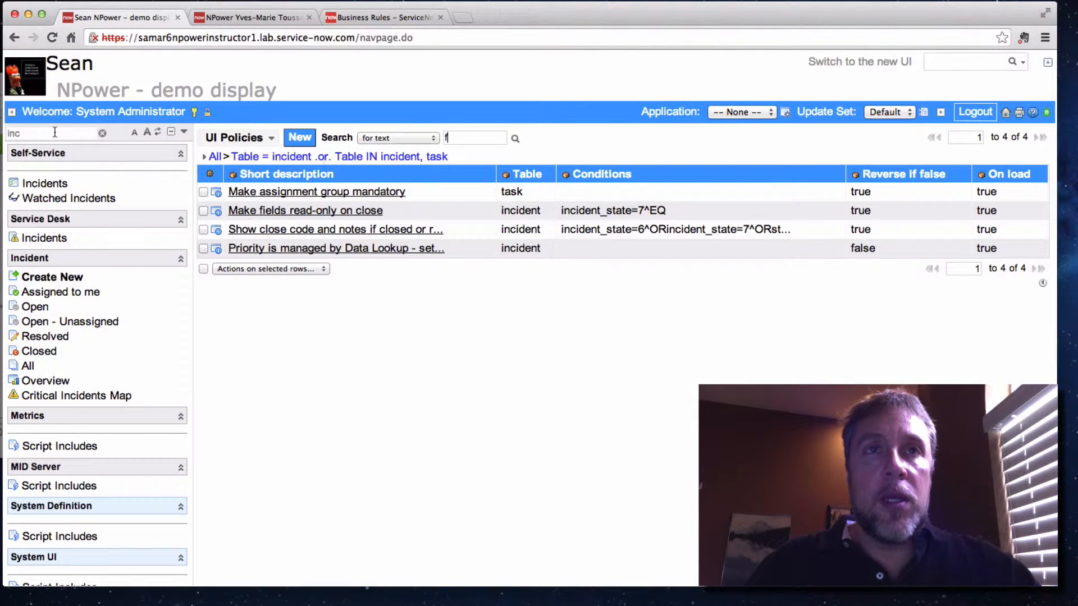
key(BackSpace)
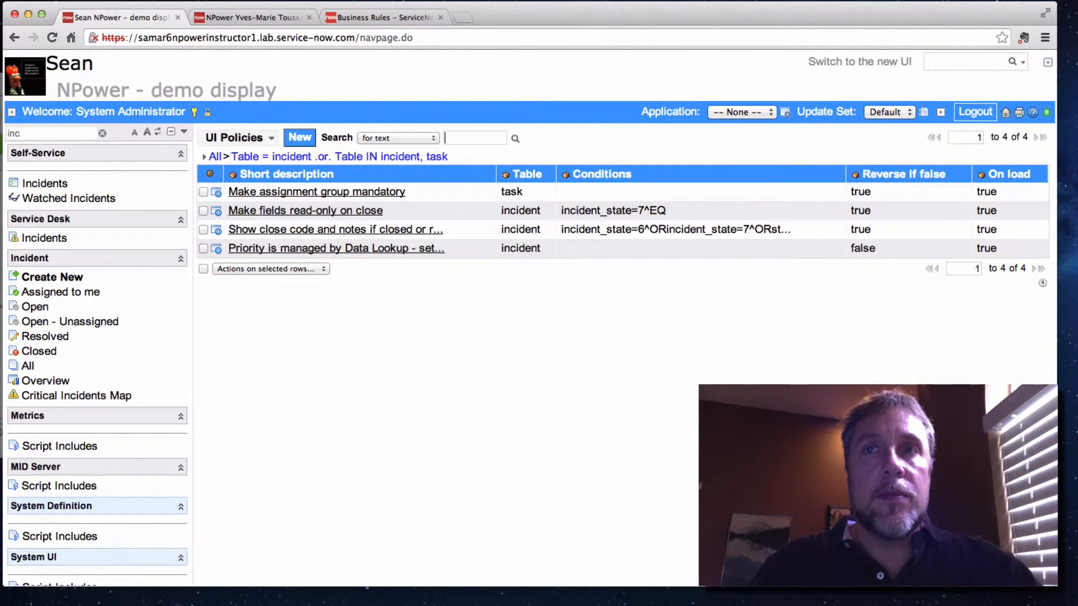
click(41, 131)
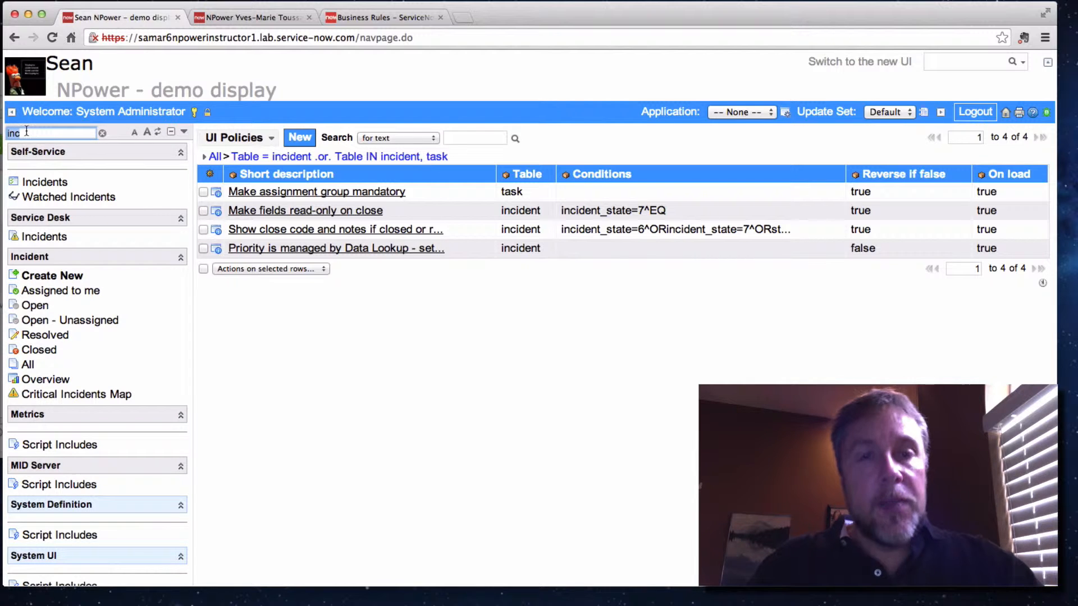
text(UI)
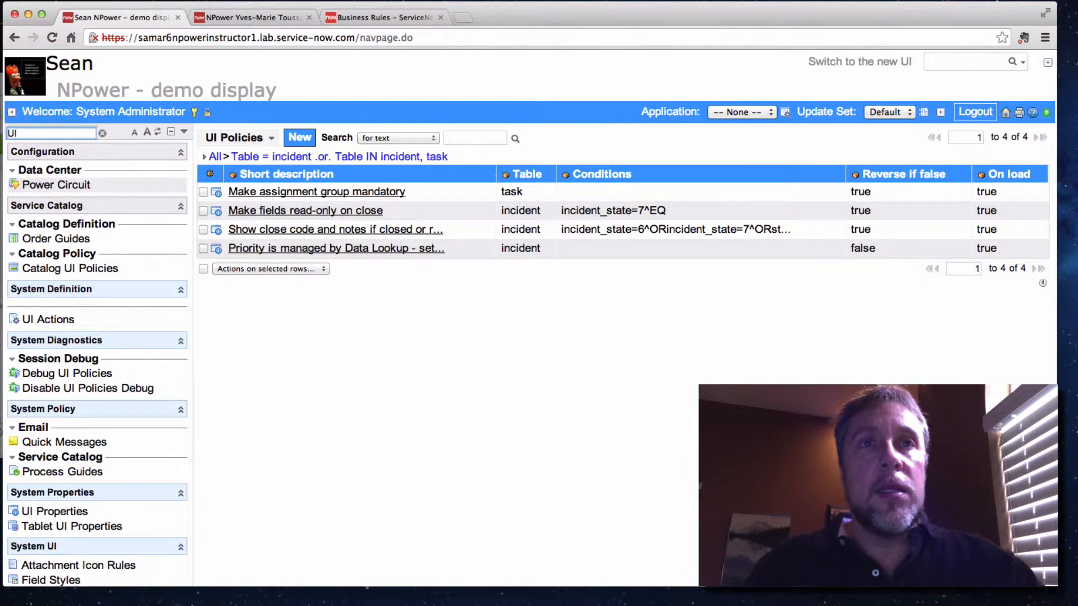
text( Pol)
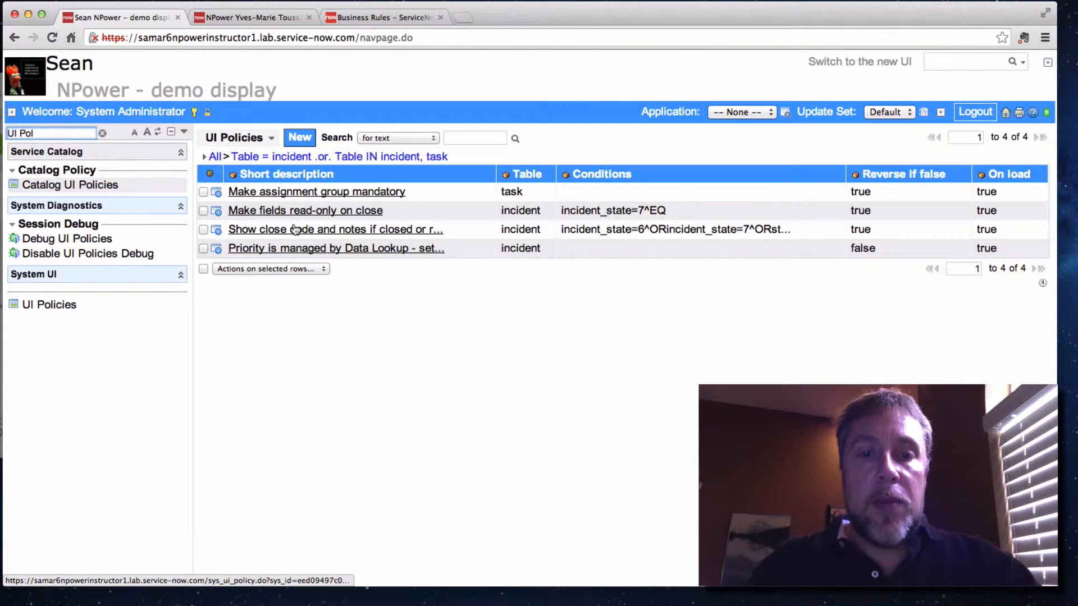
Create a new UI policy for the Incident table and set its order to 500
click(300, 137)
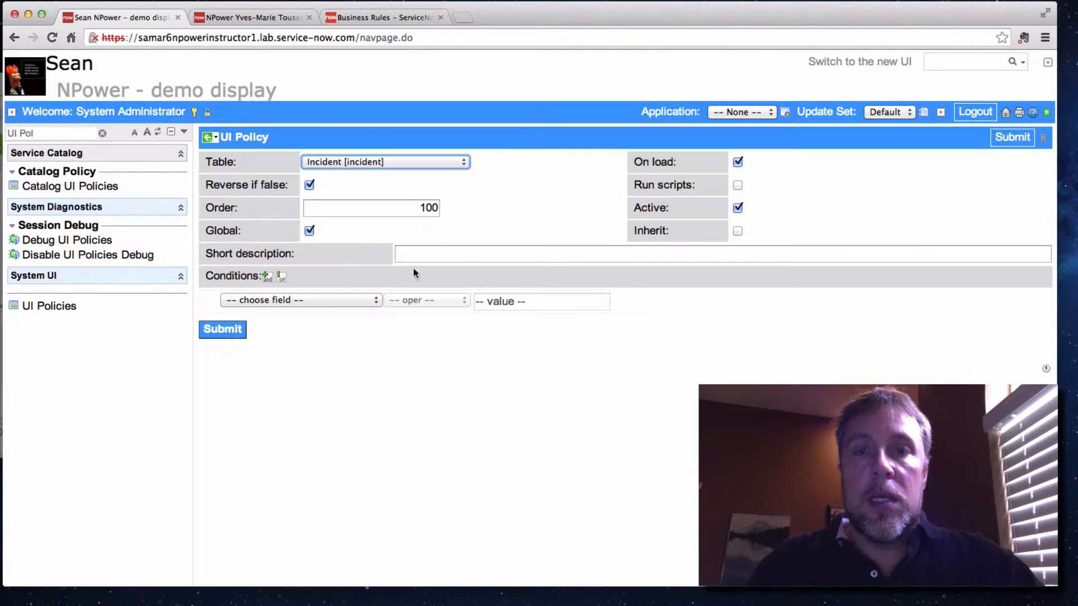
click(428, 208)
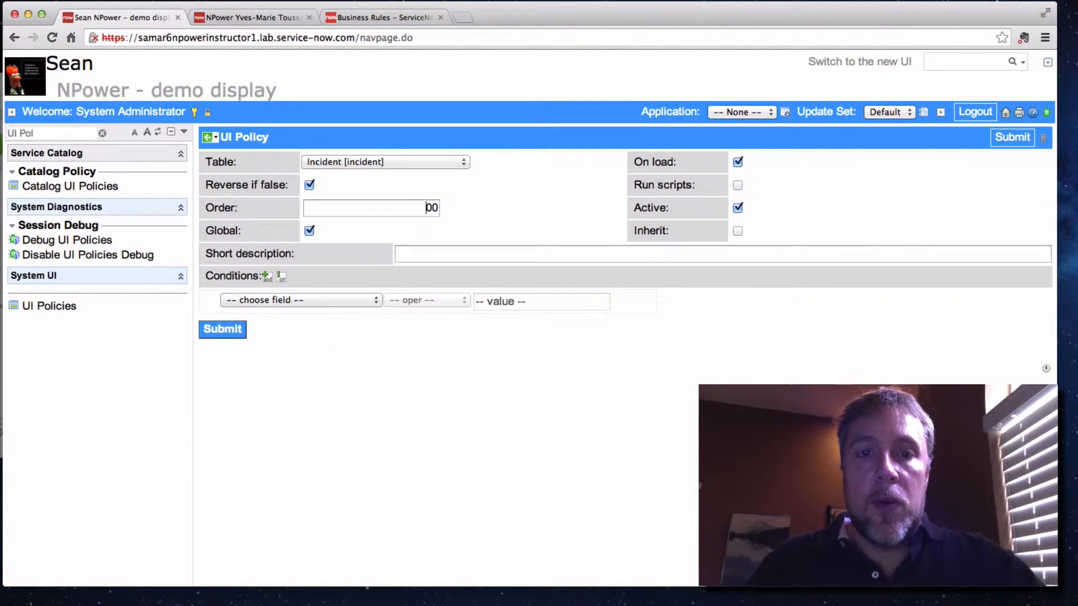
key(BackSpace)
text(5)
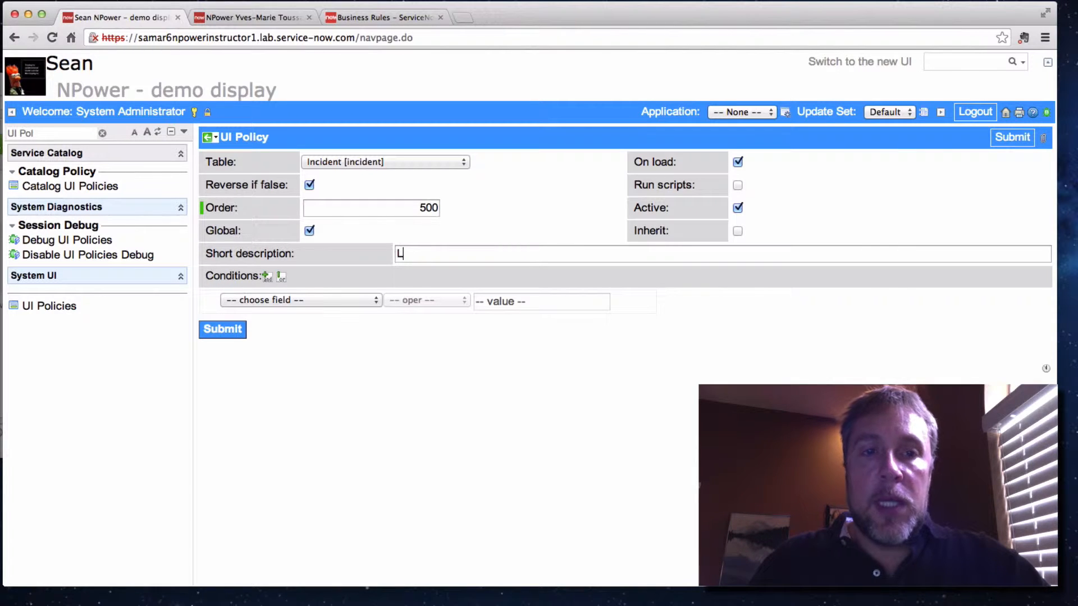
text(Lab 1.3)
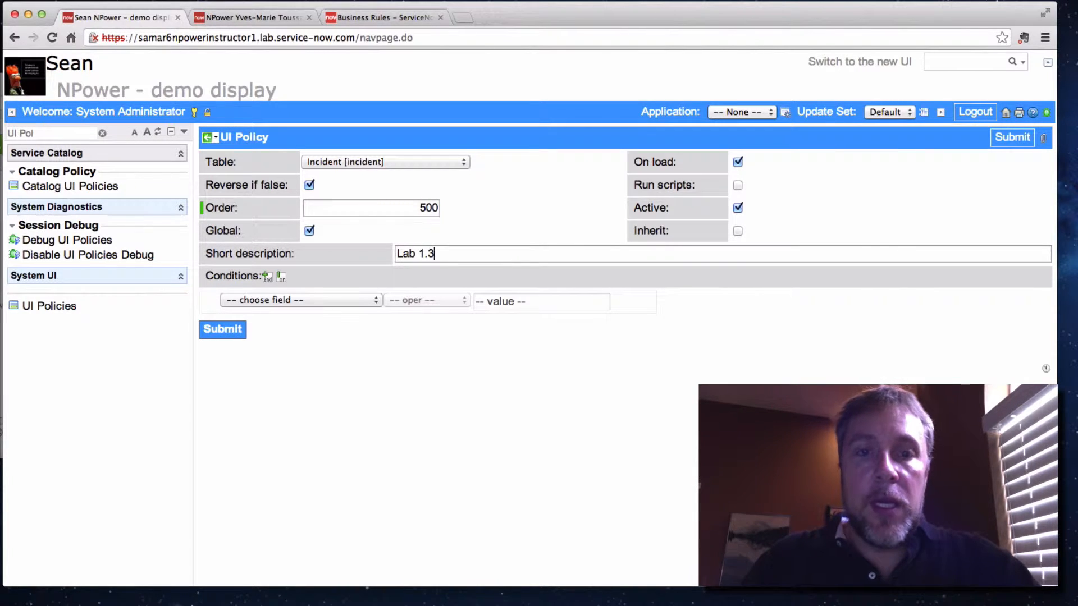
text( Hide S)
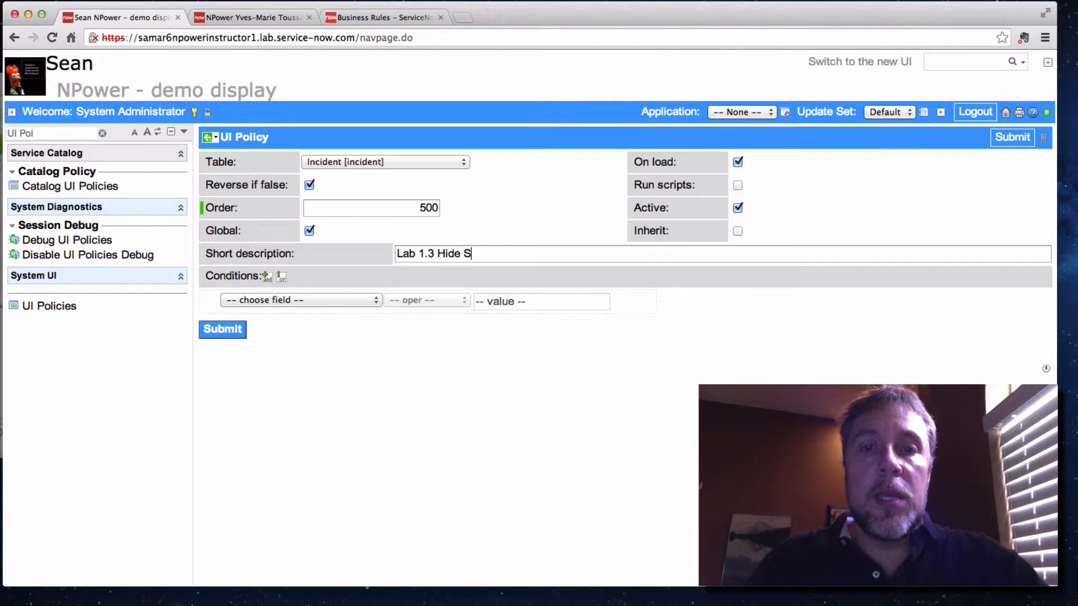
text(ubcat when)
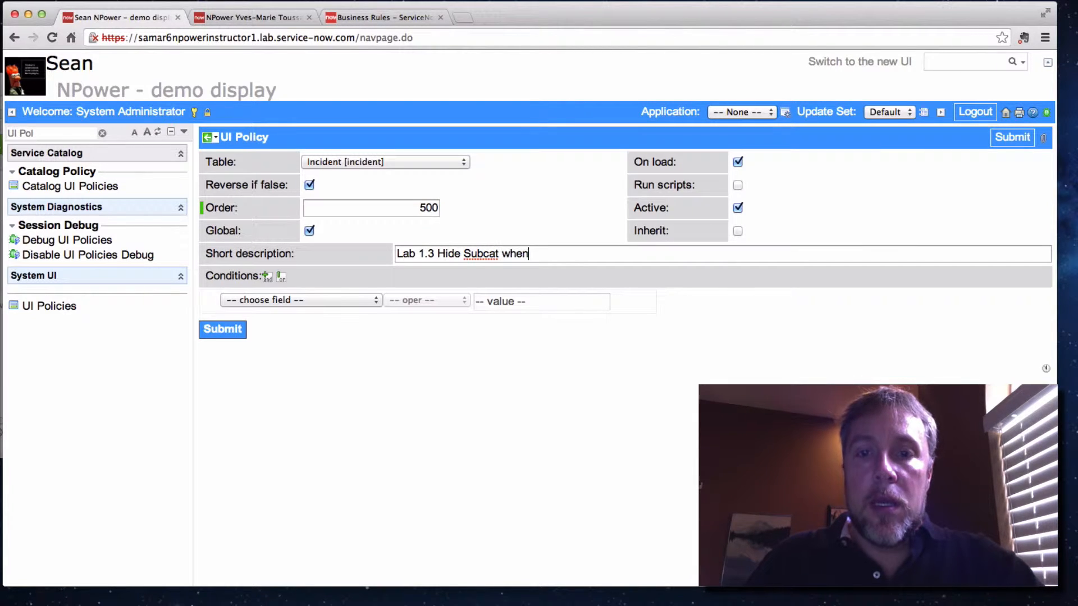
text( Cat is In)
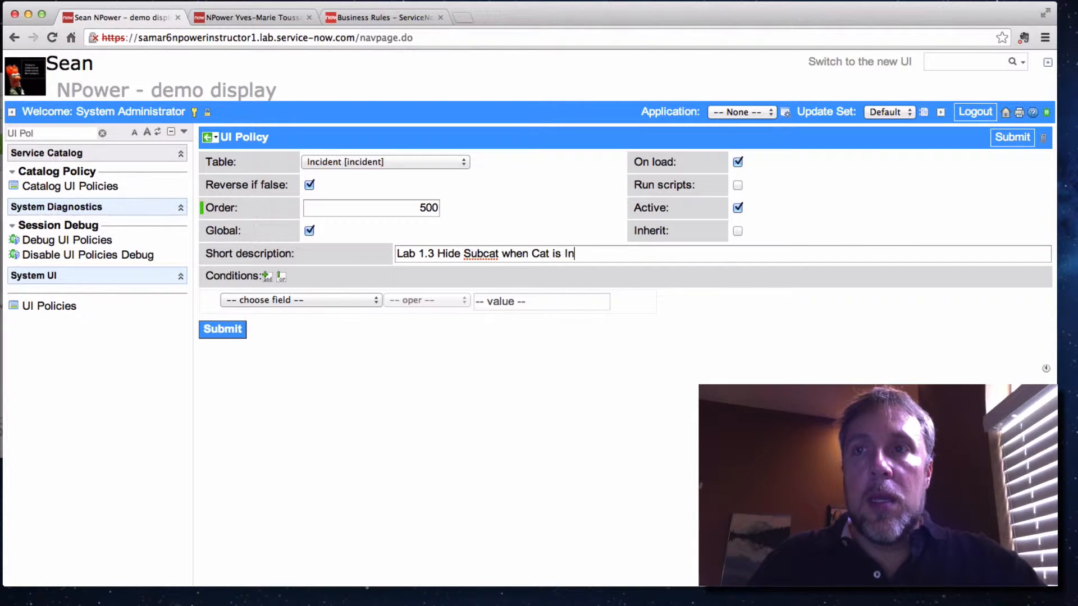
text(quir)
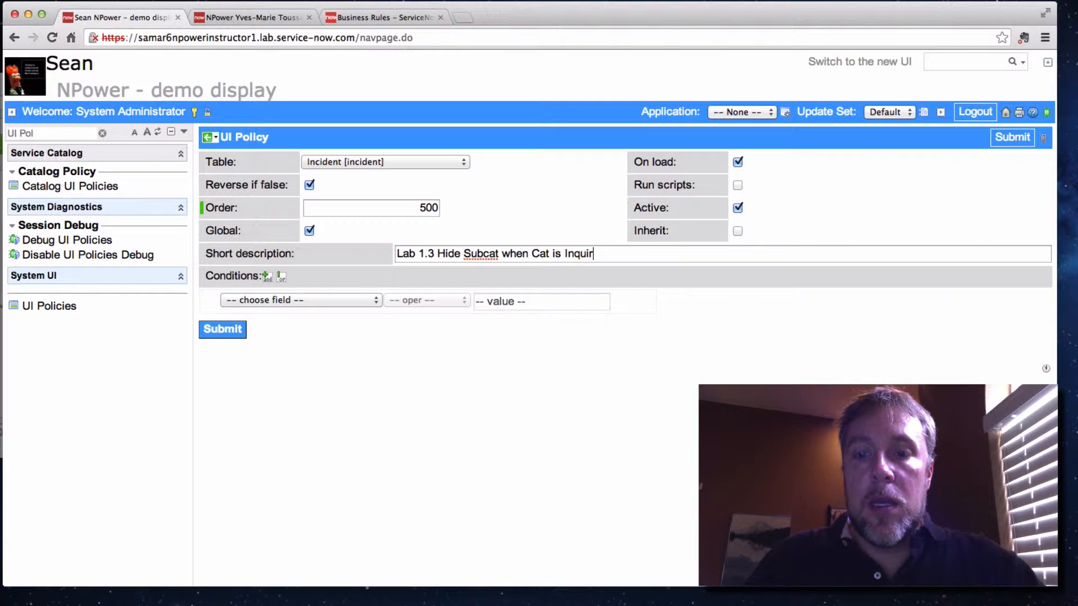
text(y Help)
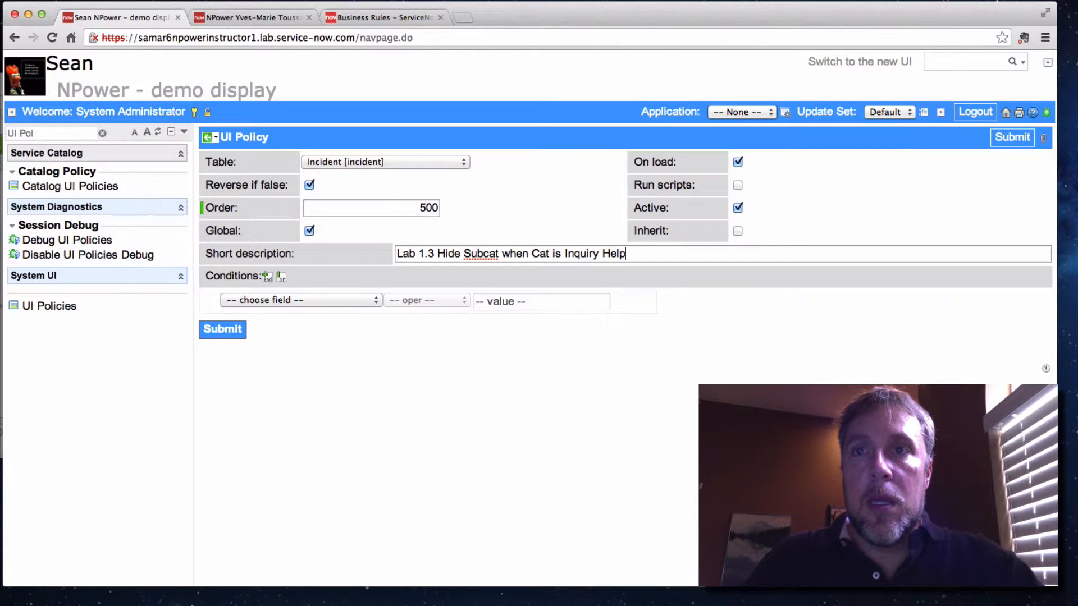
Add the condition Category is Inquiry / Help and save the UI policy, keeping its record open
click(312, 302)
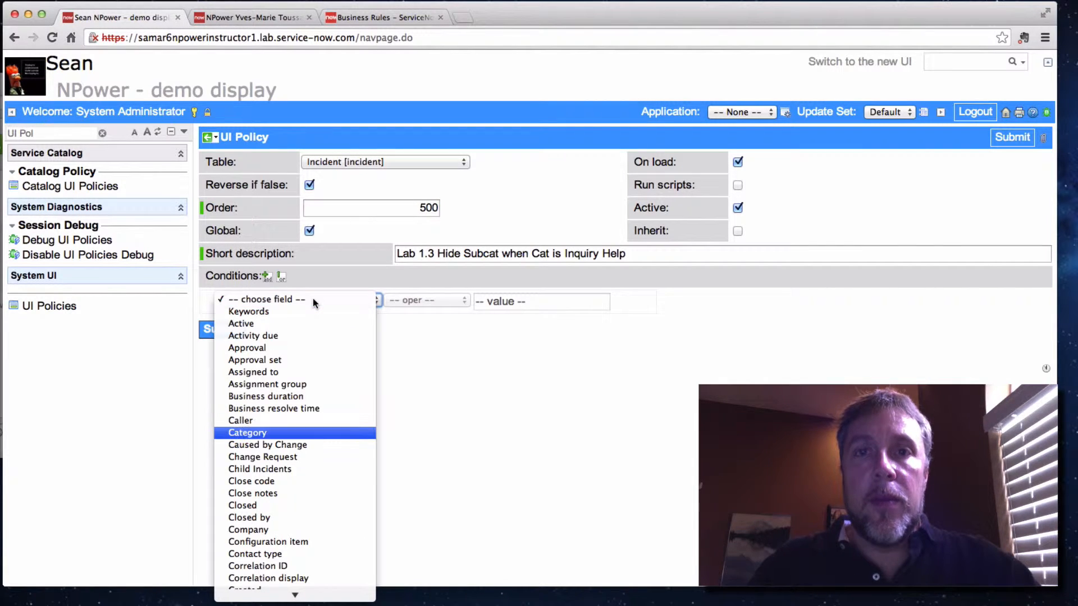
click(271, 433)
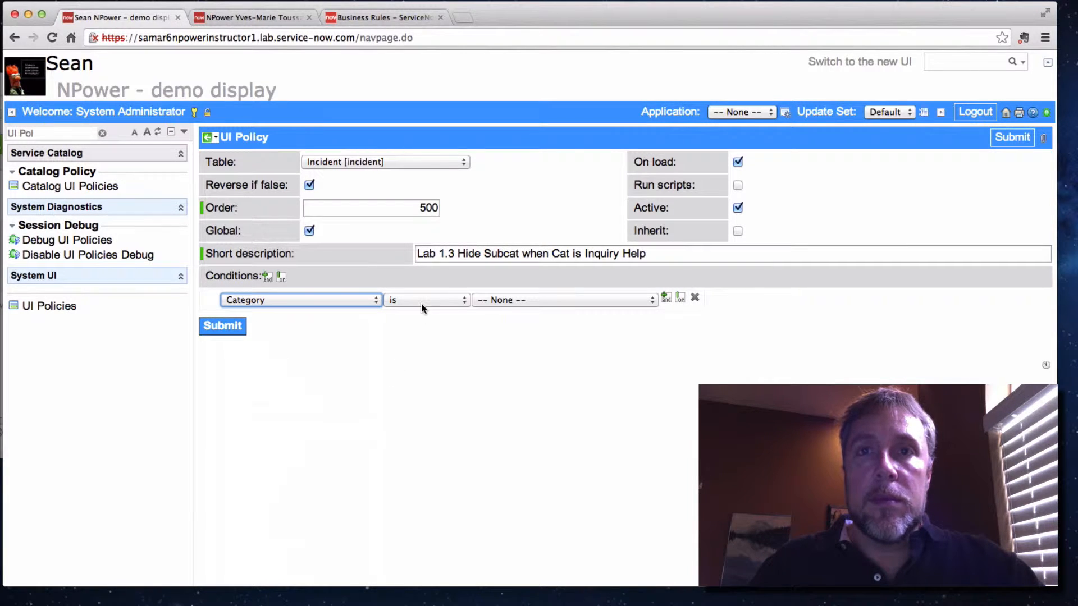
click(500, 303)
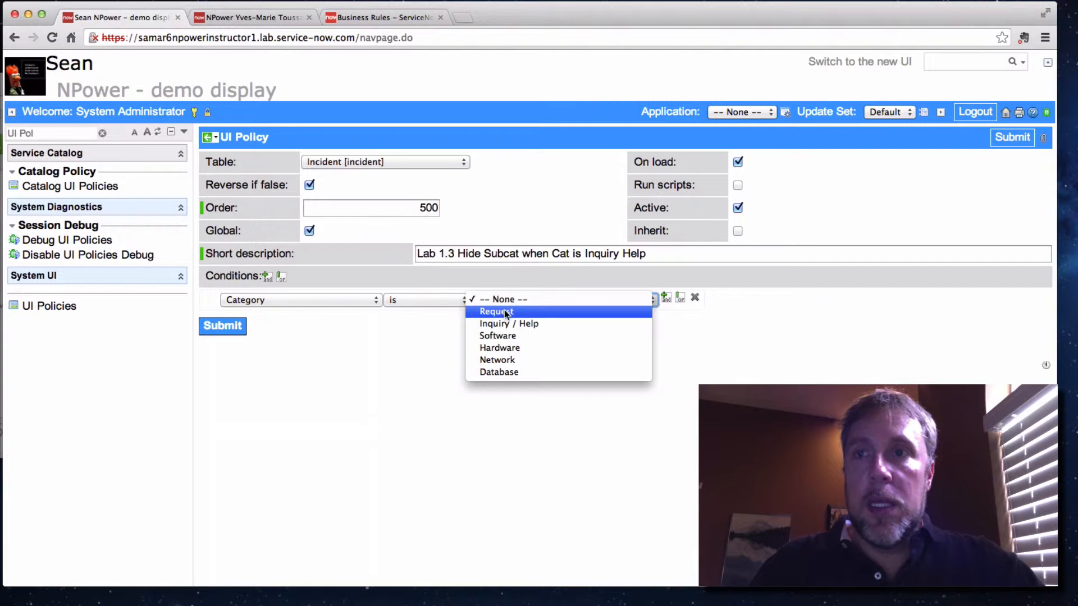
click(505, 323)
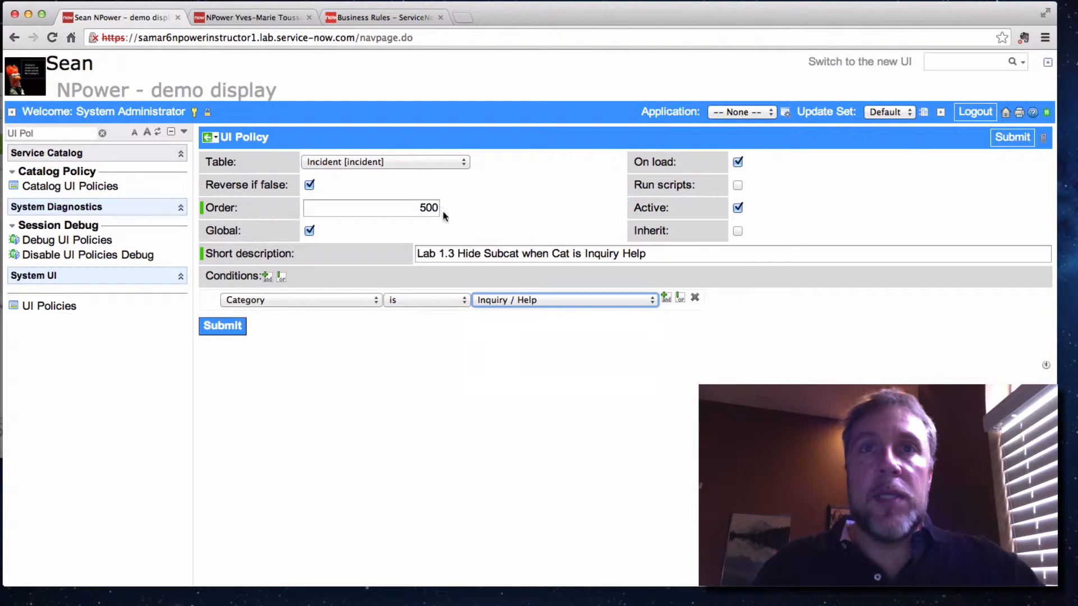
click(216, 140)
click(247, 145)
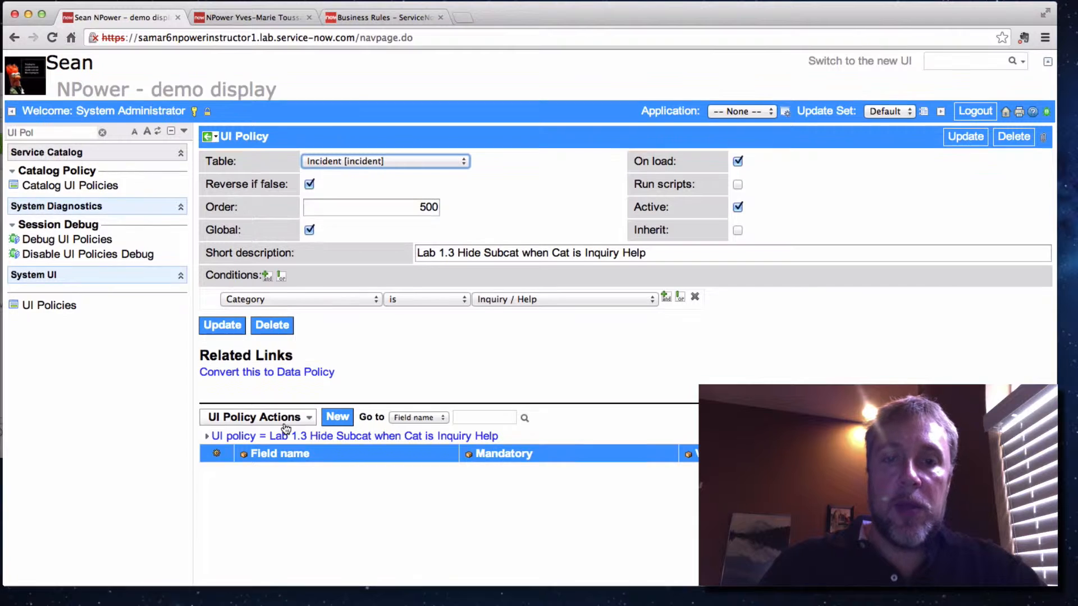
Start a new UI policy action for this policy and choose Subcategory as its field name
click(335, 418)
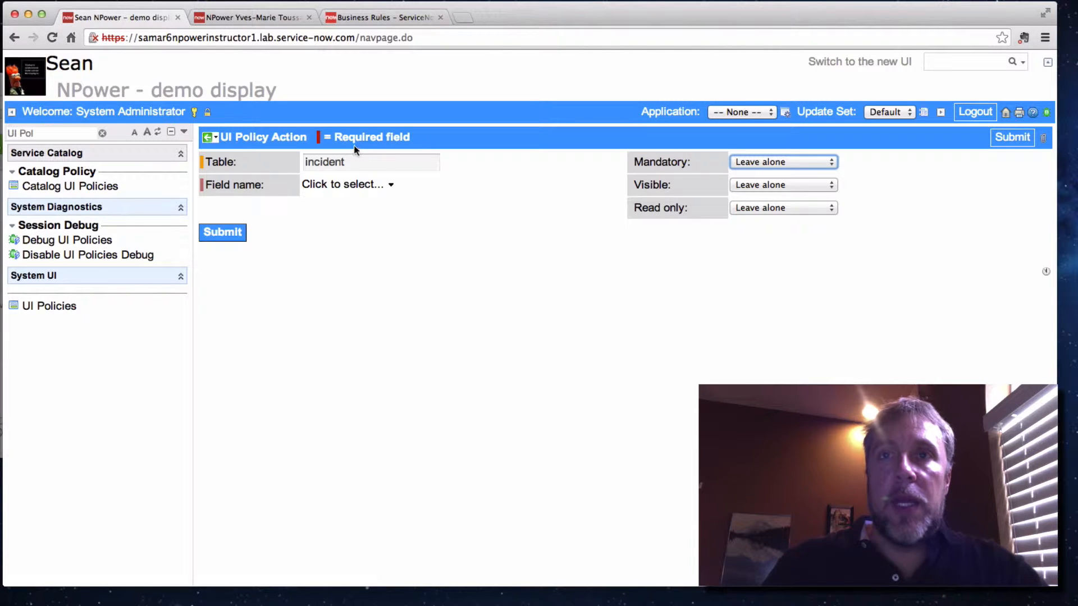
click(358, 185)
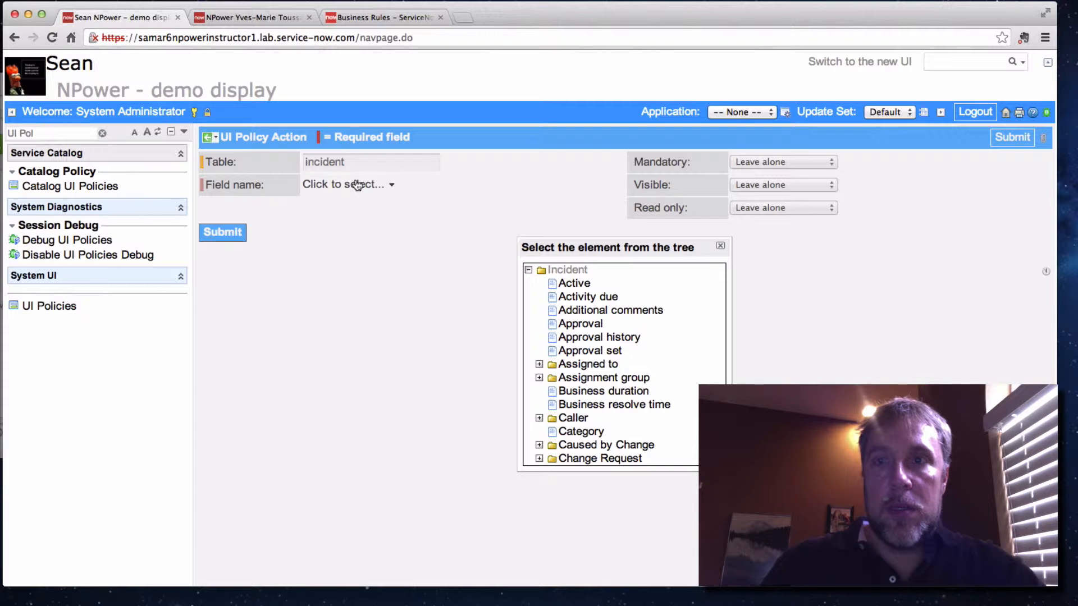
scroll(663, 355, down, 1)
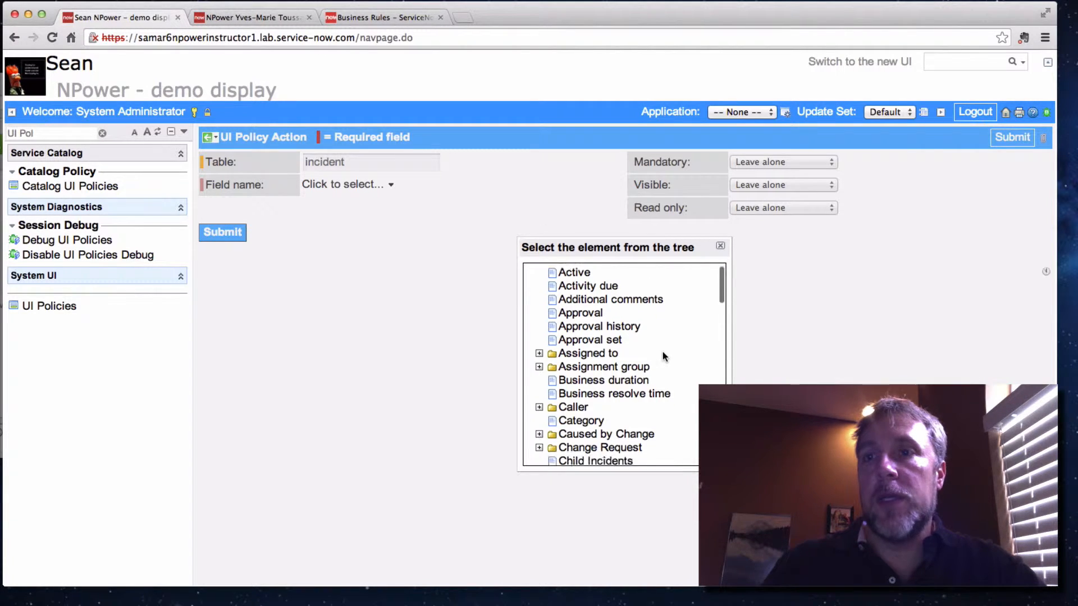
scroll(663, 351, down, 10)
scroll(663, 351, down, 10)
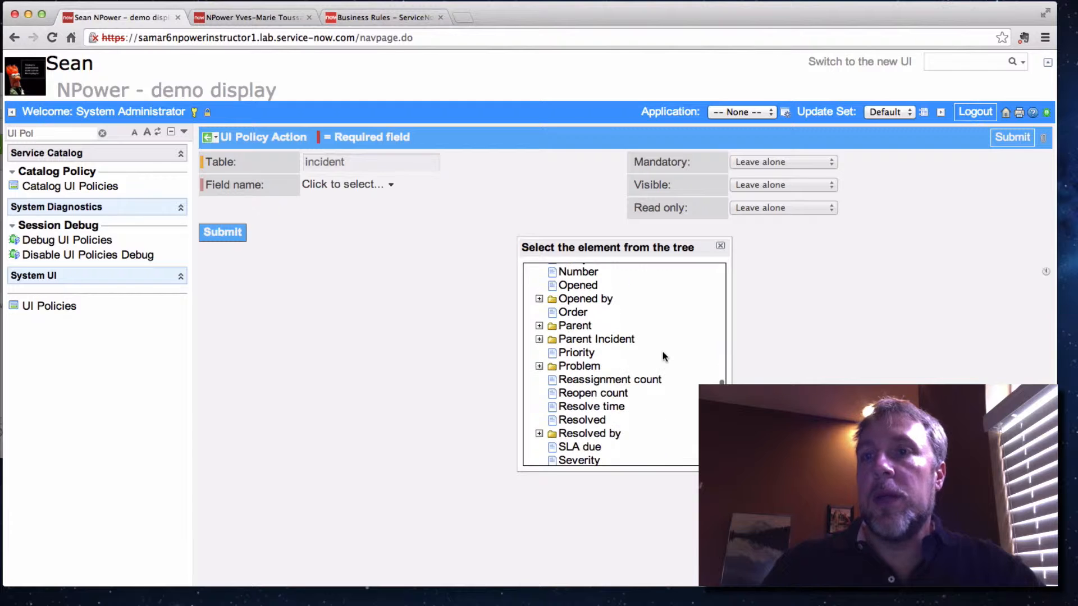
scroll(662, 352, up, 4)
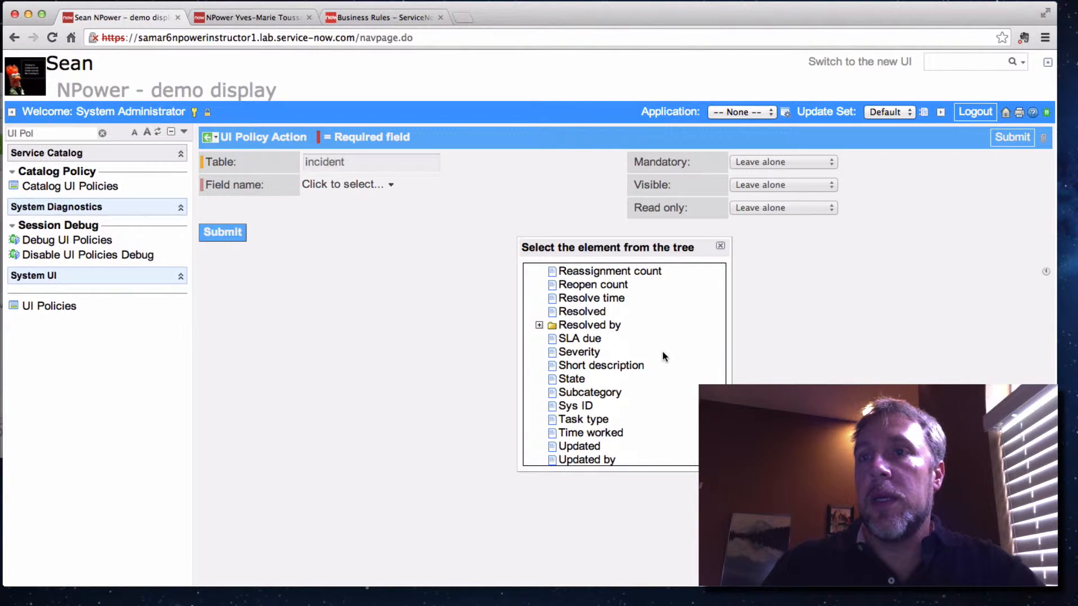
click(592, 392)
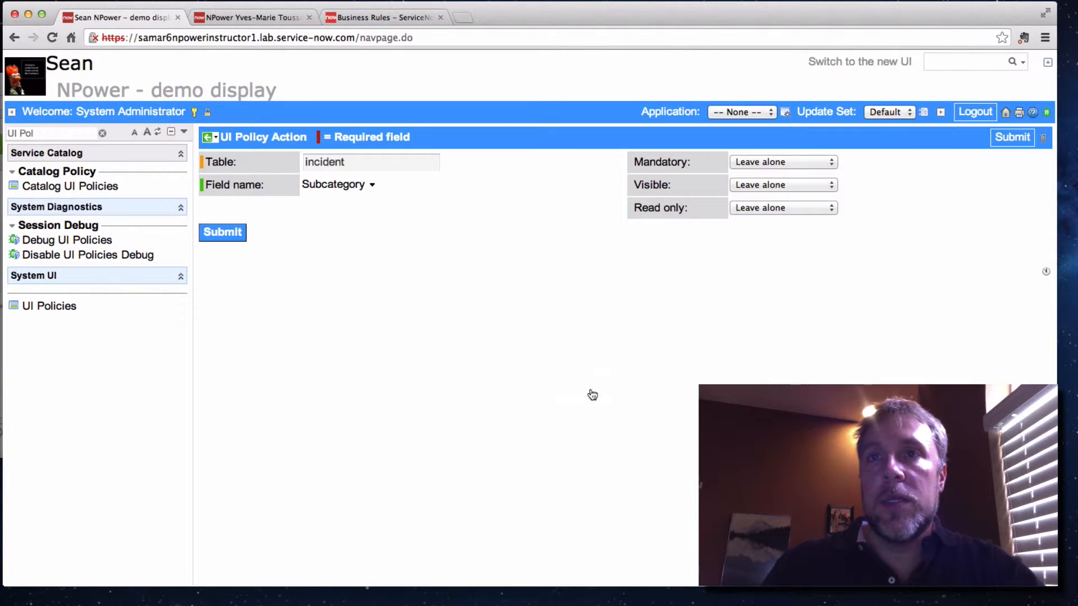
Set Mandatory and Visible to False for the Subcategory action and submit it
click(788, 163)
click(777, 184)
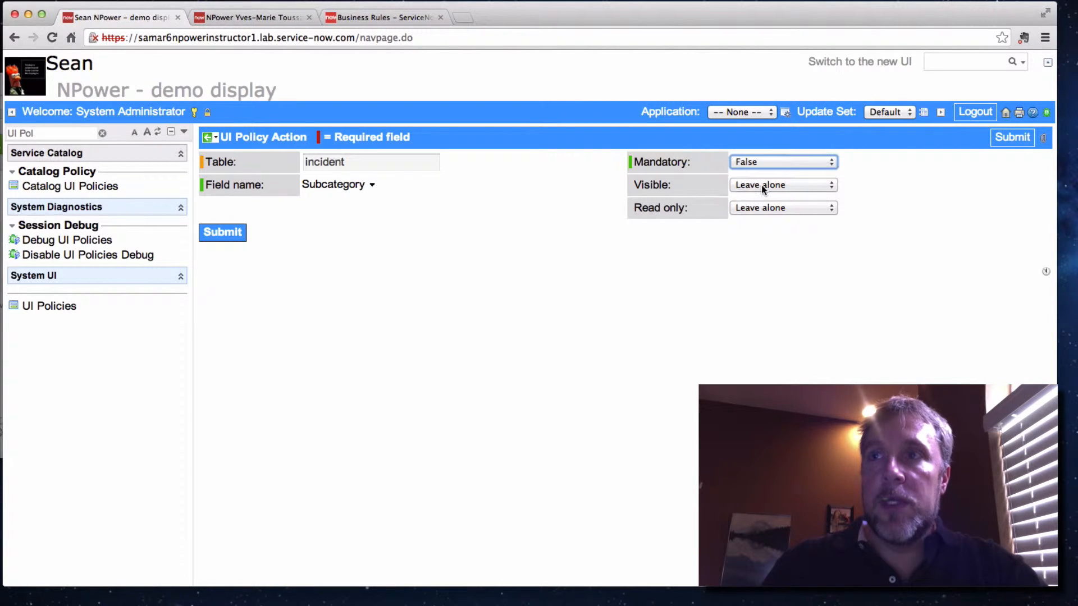
click(761, 185)
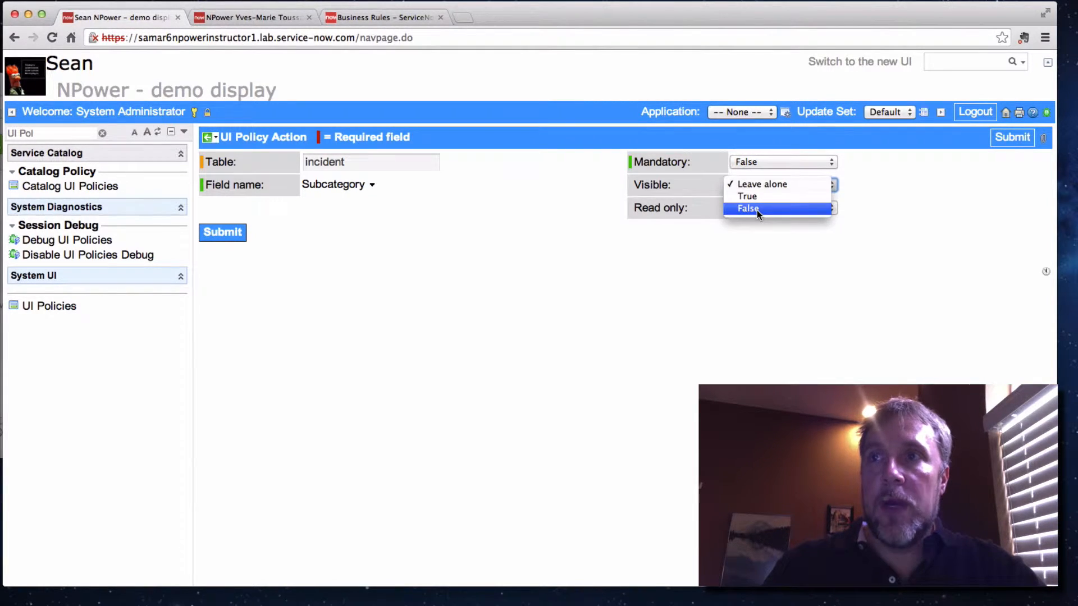
click(756, 208)
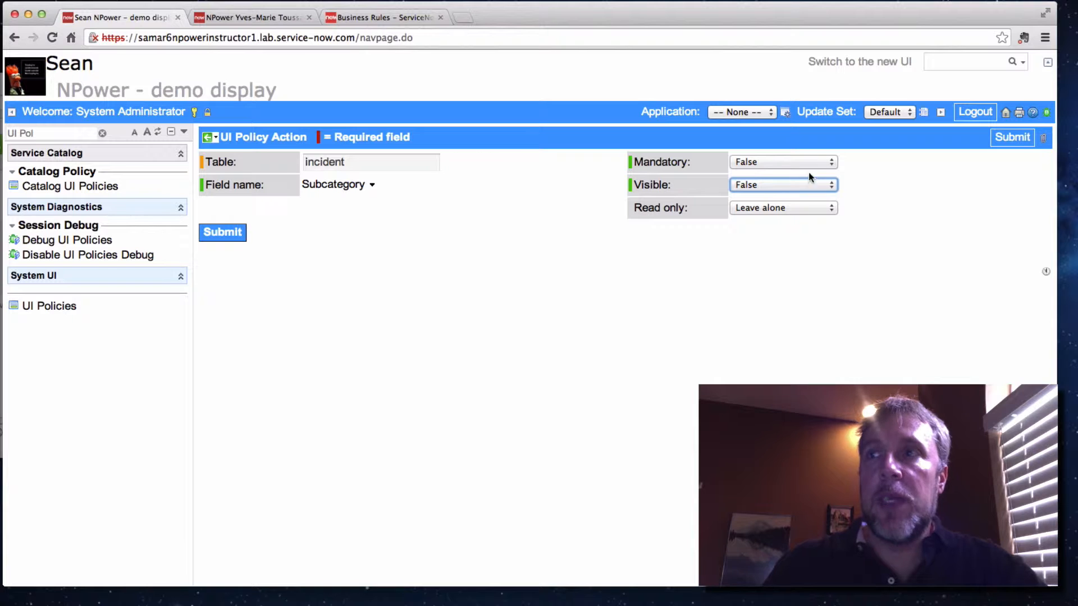
click(1018, 141)
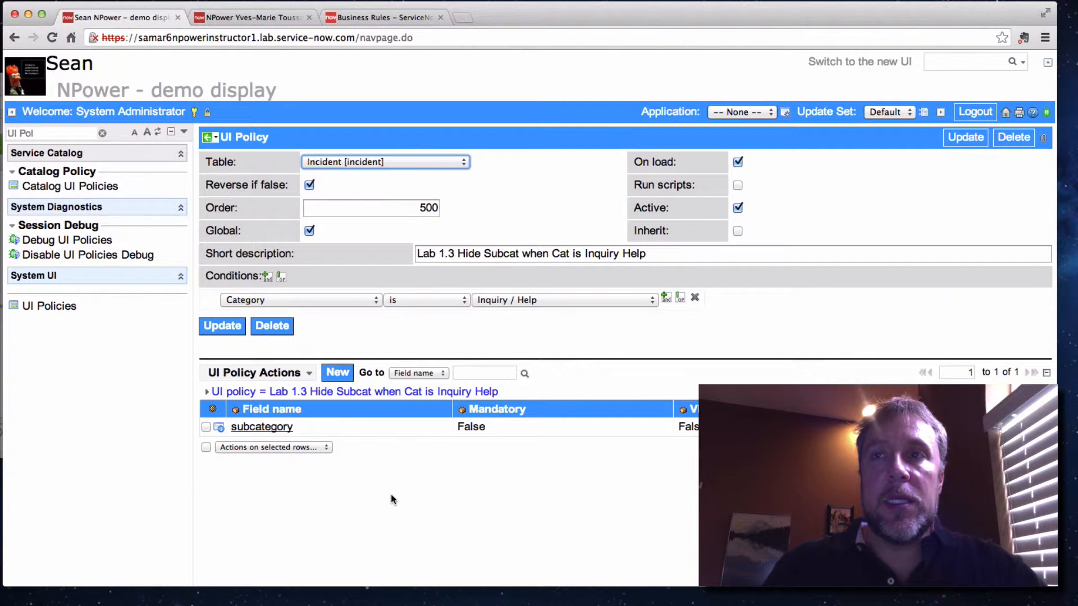
Filter the application navigator for "Proble" and open a new problem form
scroll(426, 483, down, 1)
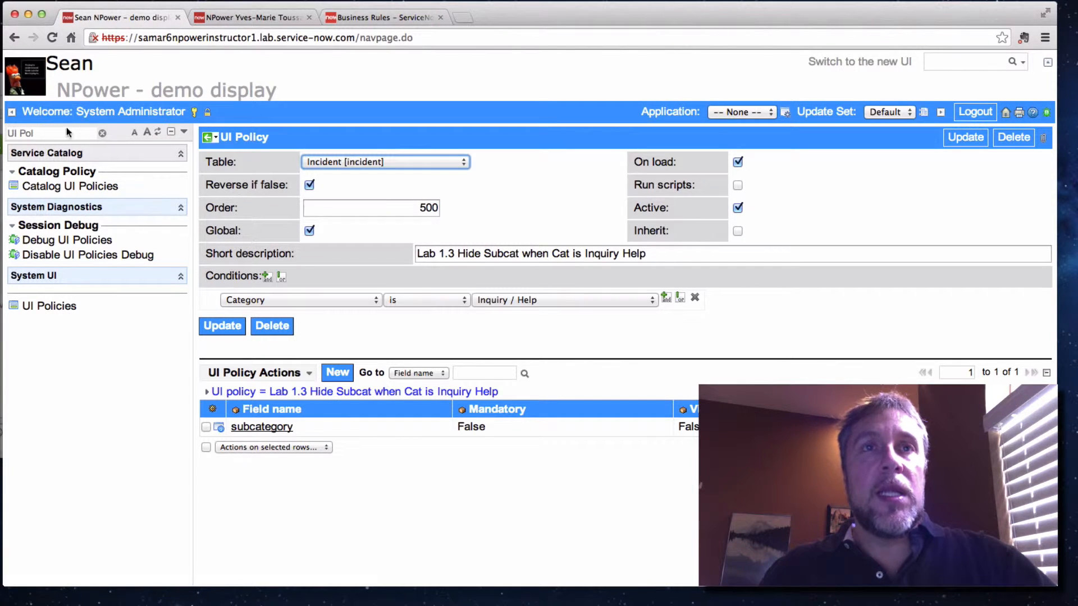
click(102, 133)
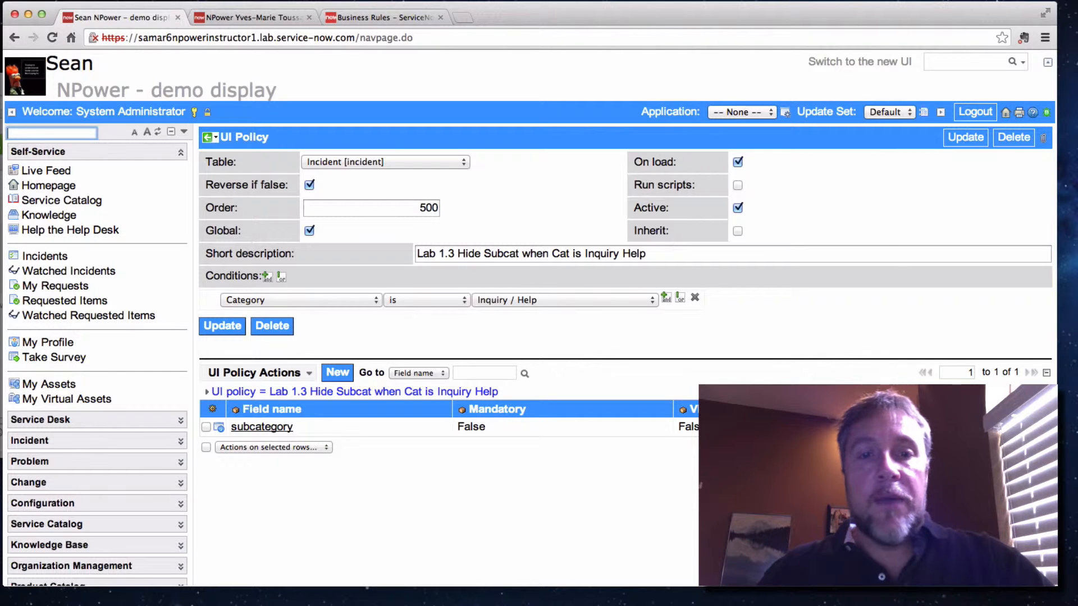
text(P)
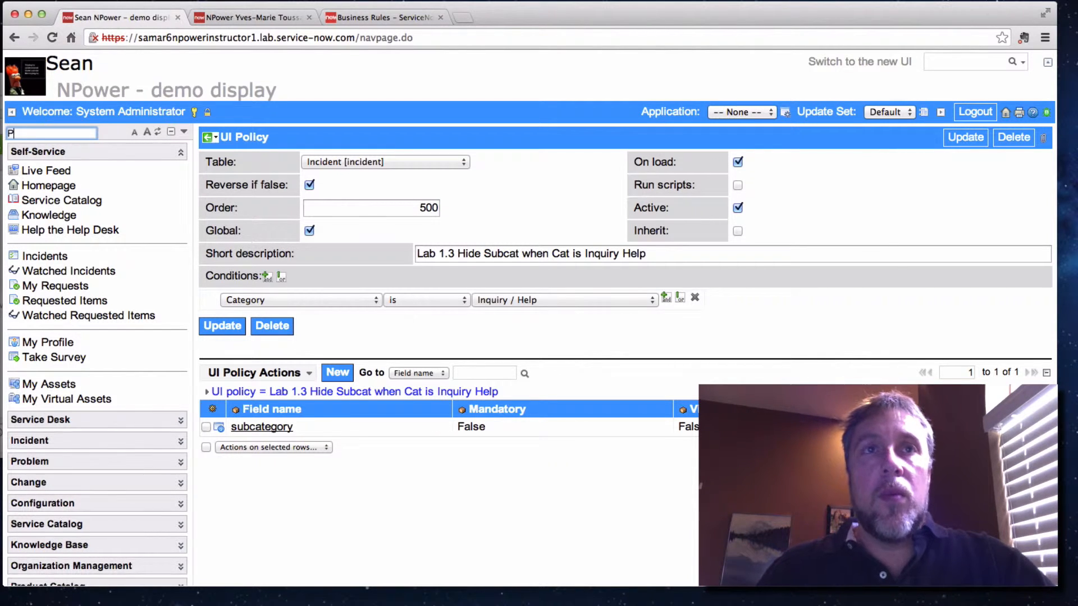
text(roble)
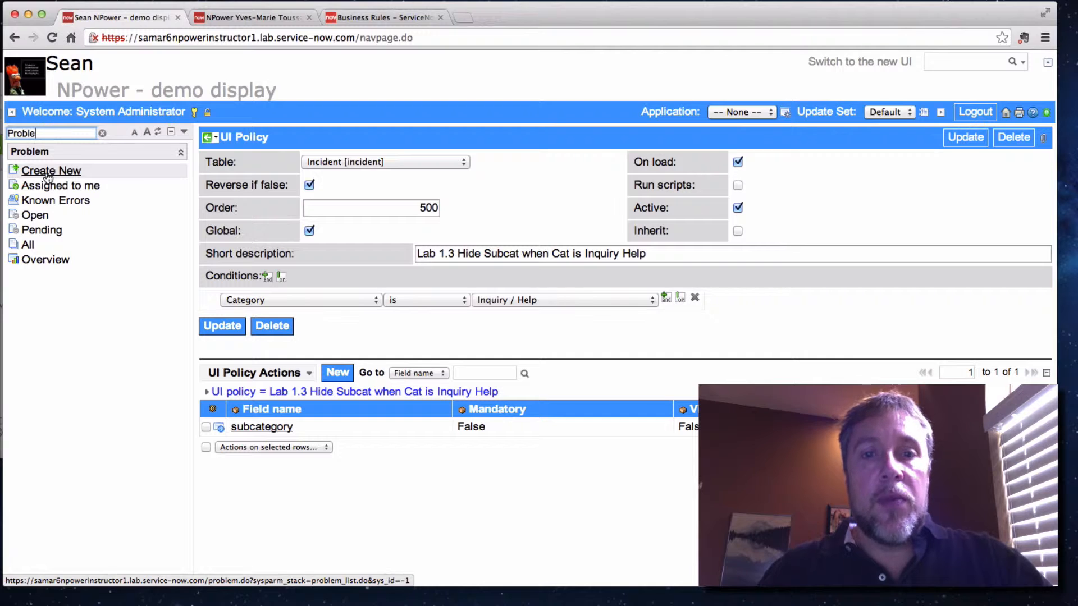
click(48, 174)
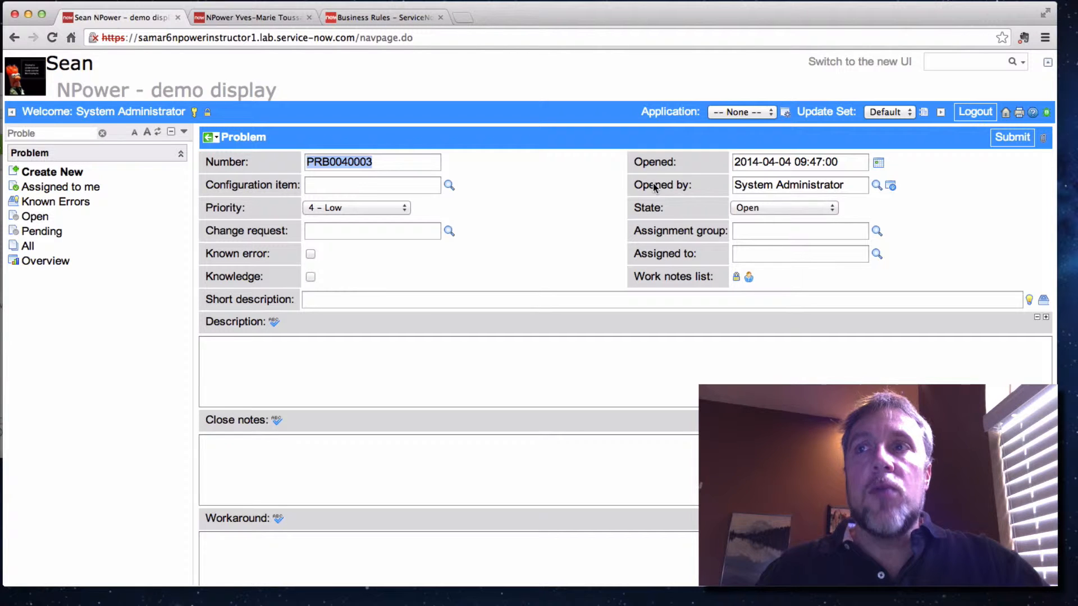
Set the new problem's State to Closed/Resolved and look through the form's Personalize options, including Data Policies
click(756, 210)
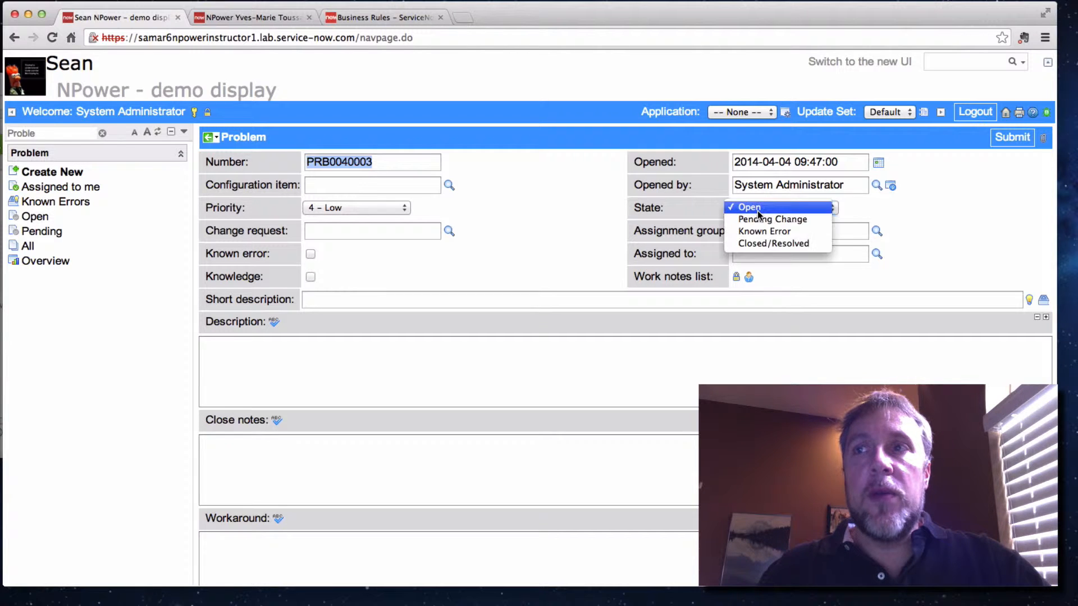
click(753, 244)
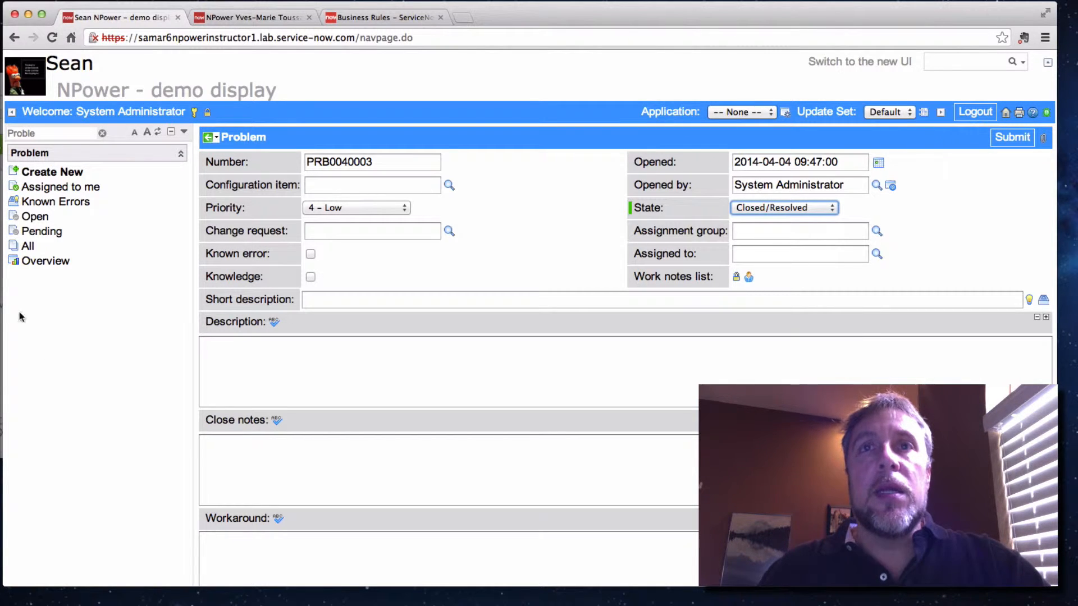
right_click(309, 144)
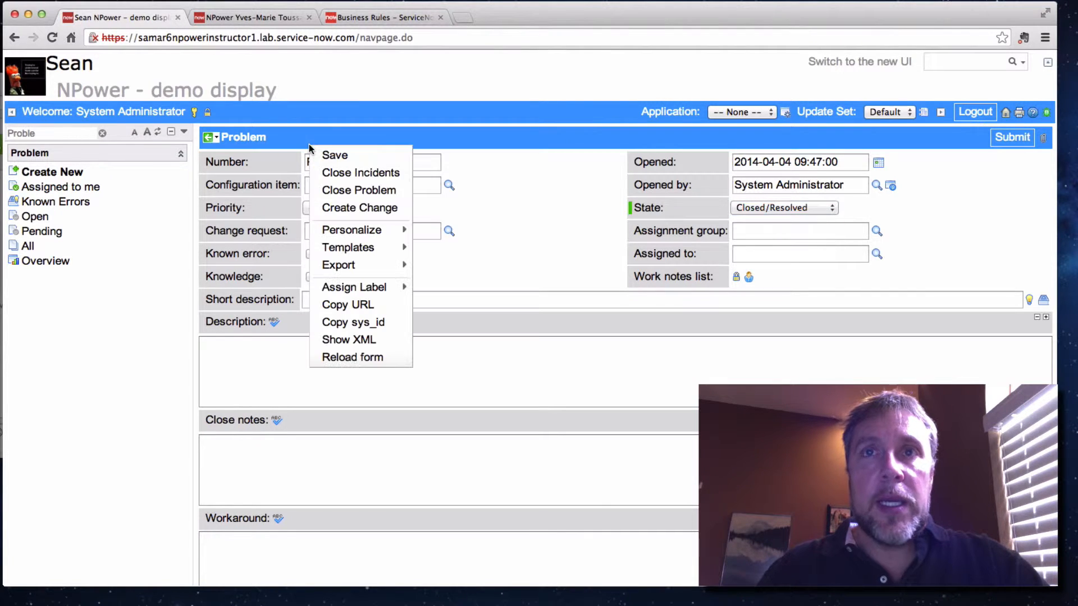
mouse_move(369, 234)
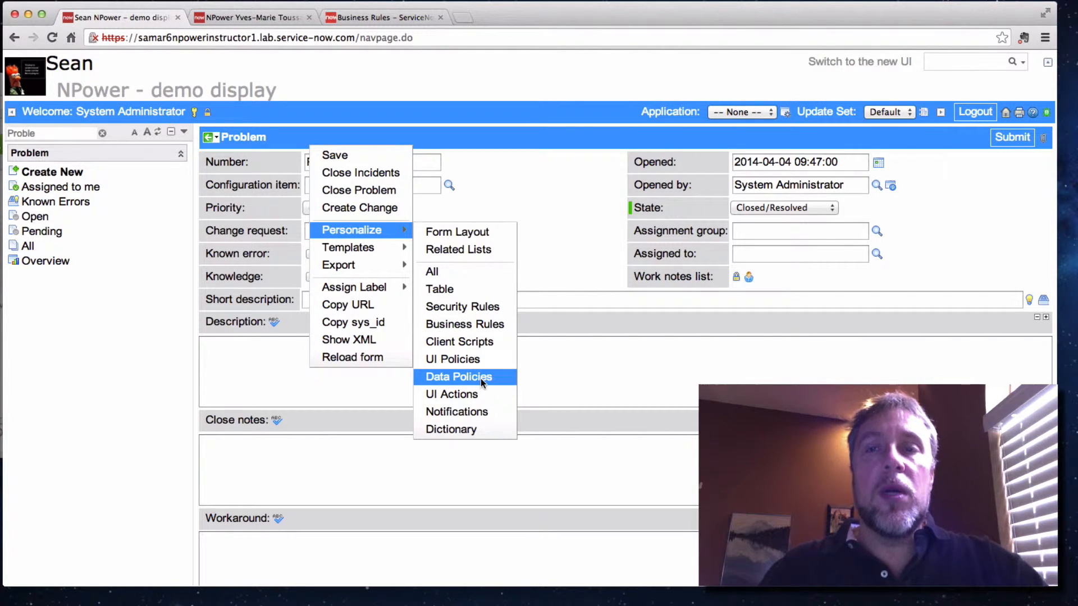
click(559, 302)
Clear the application navigator filter and expand the System Policy application to locate the Data Policies module
click(37, 132)
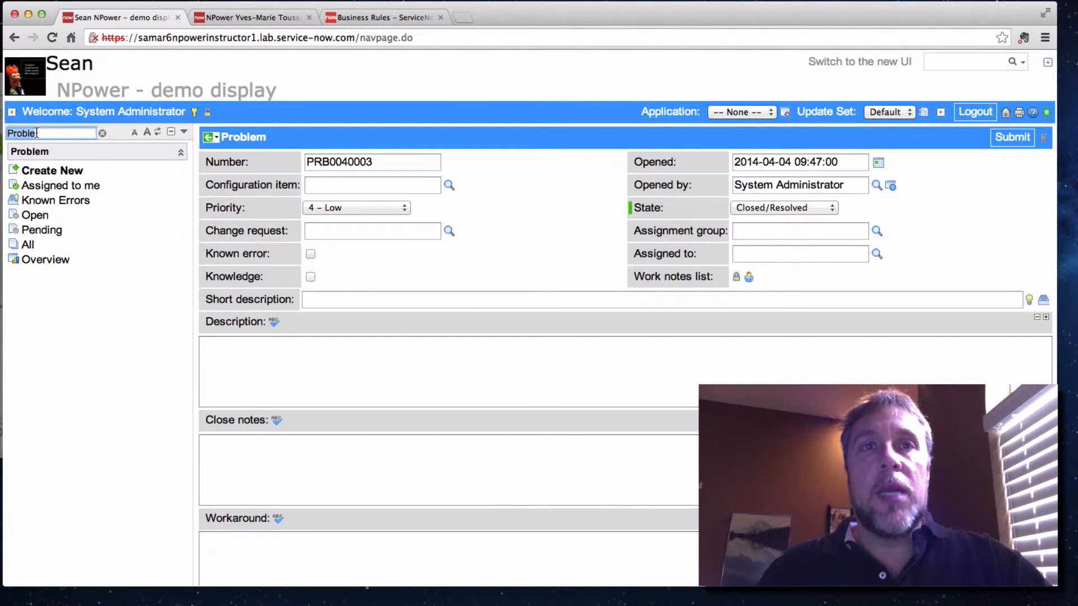
key(BackSpace)
scroll(124, 224, down, 7)
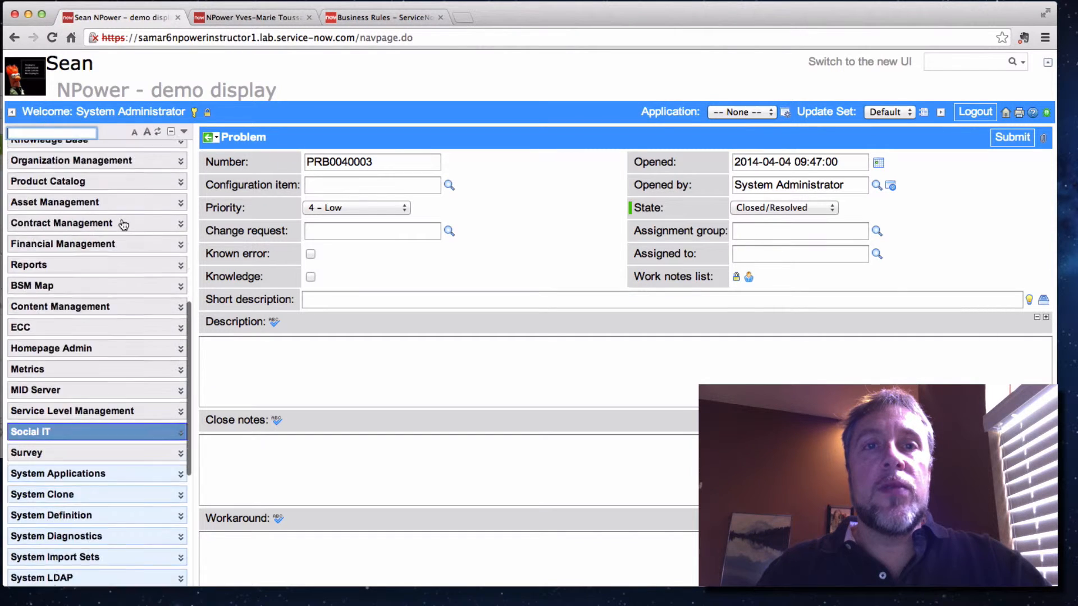
scroll(123, 225, down, 5)
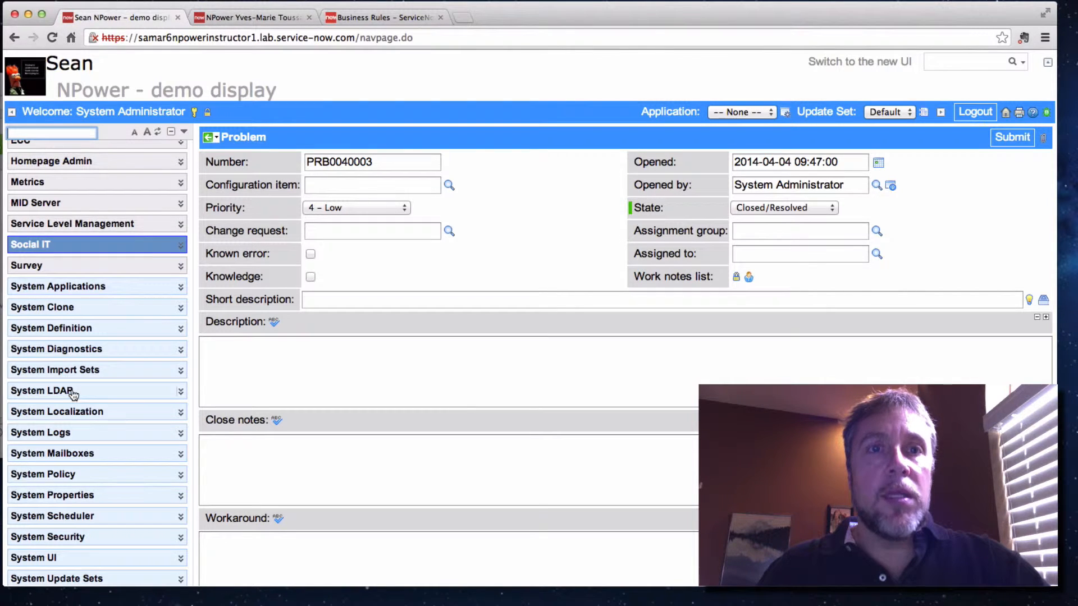
scroll(71, 392, down, 3)
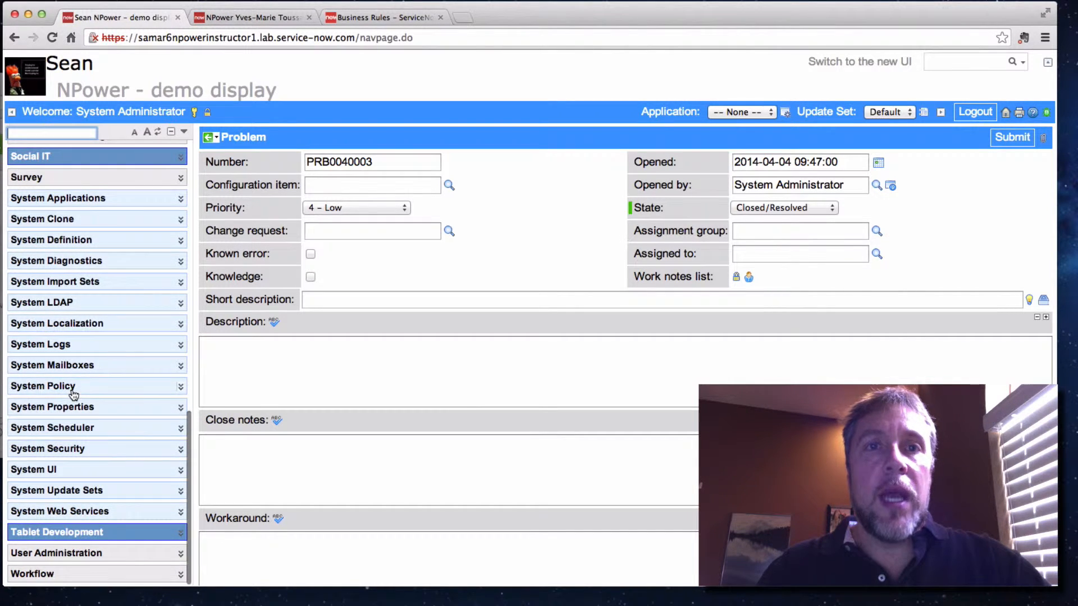
click(180, 387)
scroll(121, 446, down, 6)
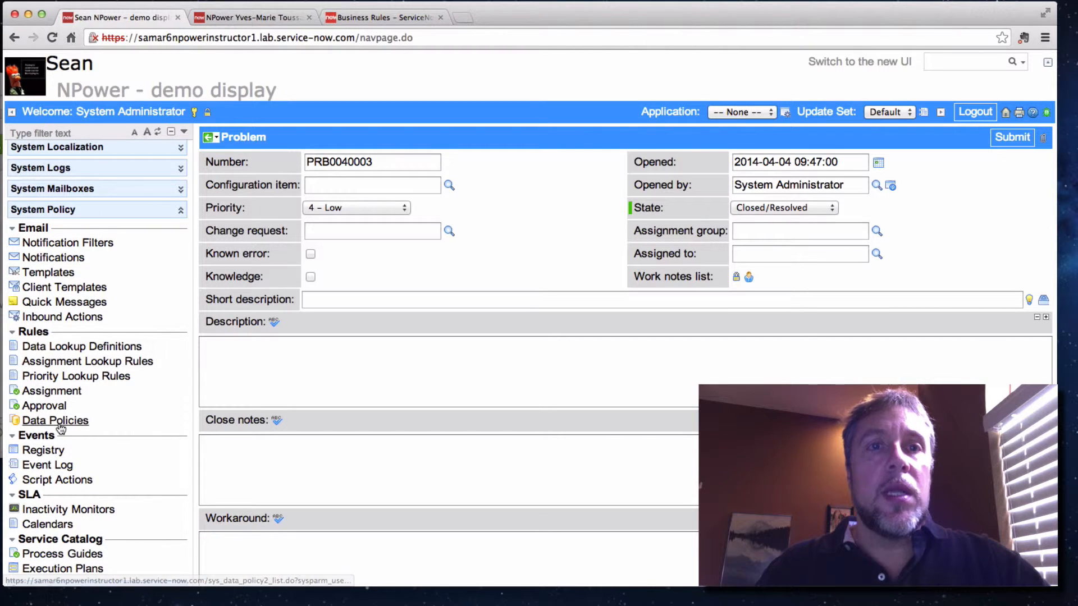
Filter the application navigator for "Data Pol", open Data Policies while discarding the unsaved problem, and start a new data policy
click(60, 133)
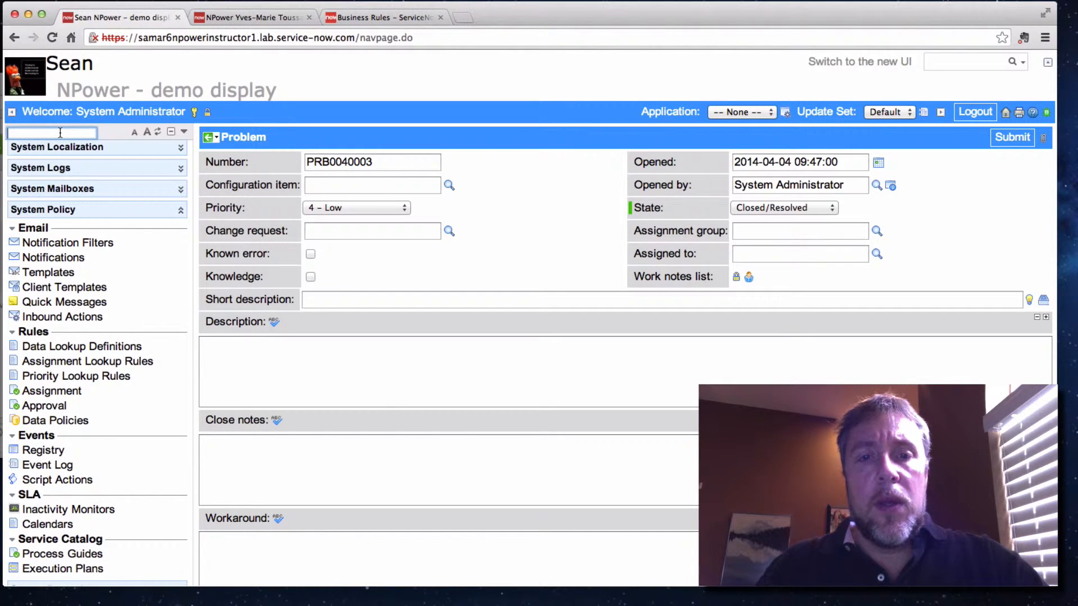
text(Data Pol)
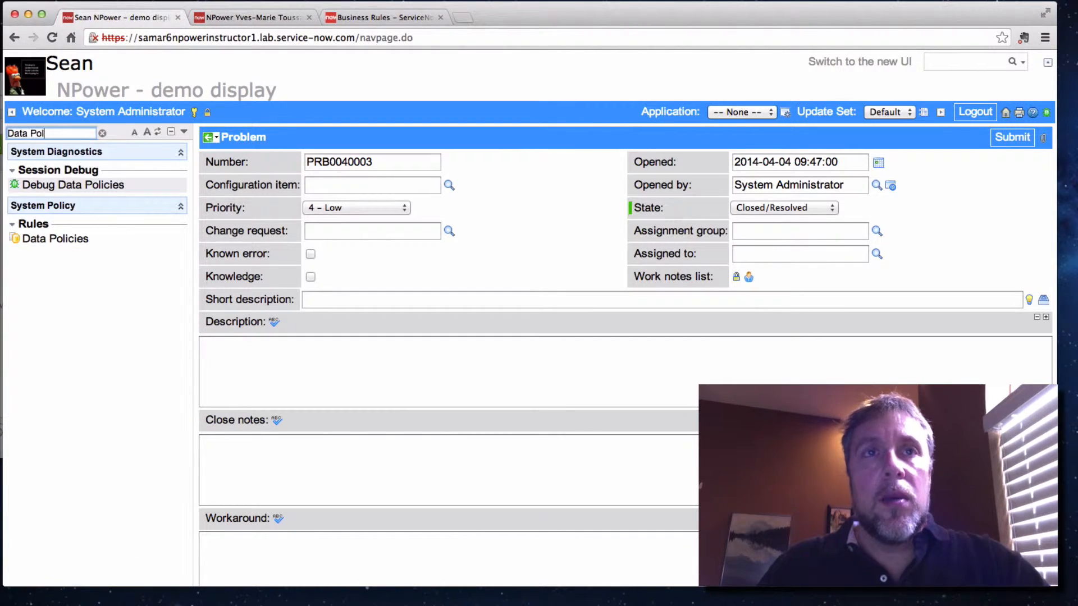
click(55, 242)
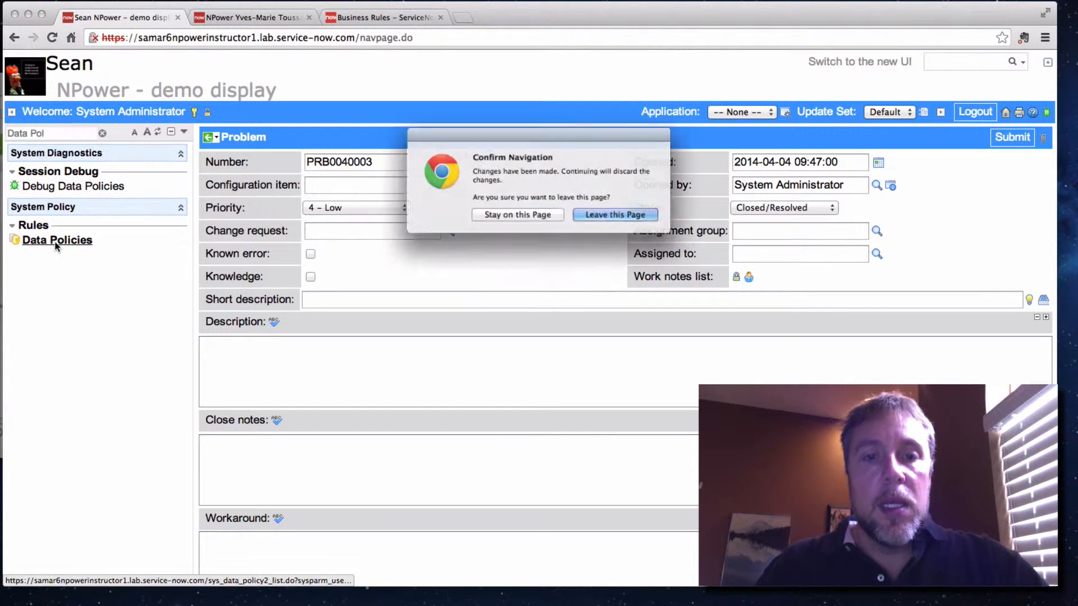
click(635, 217)
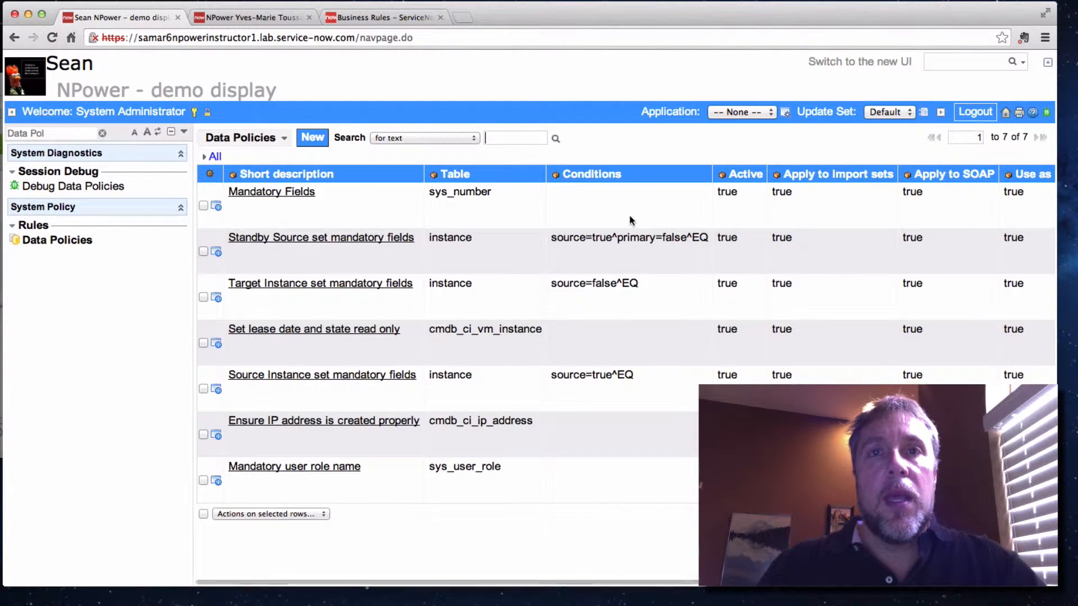
click(303, 144)
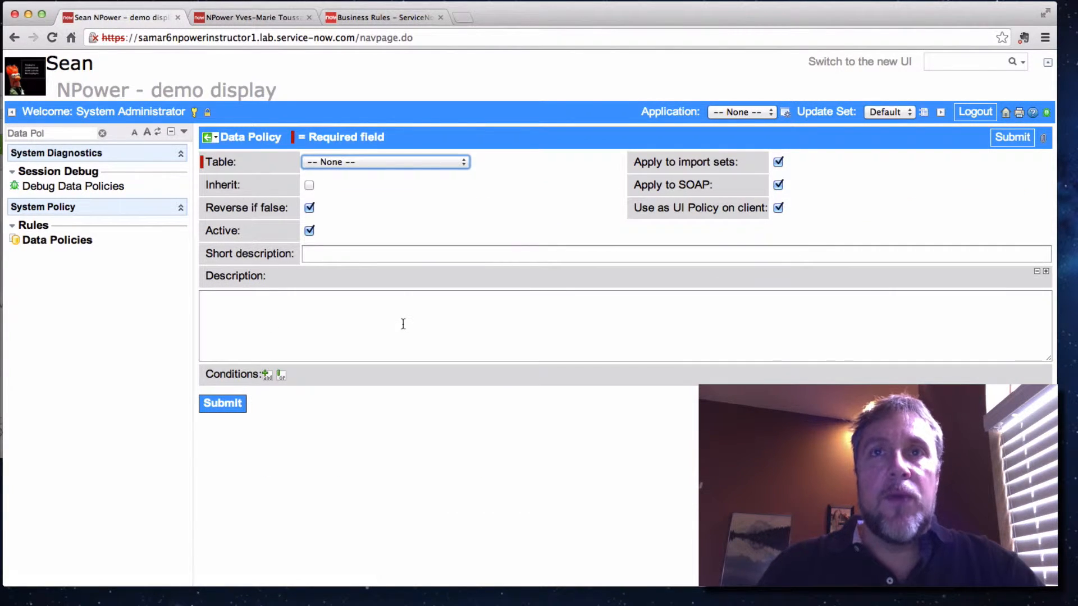
Set the new data policy's Table to Problem [problem] and turn off Reverse if false
click(383, 161)
text(probes])
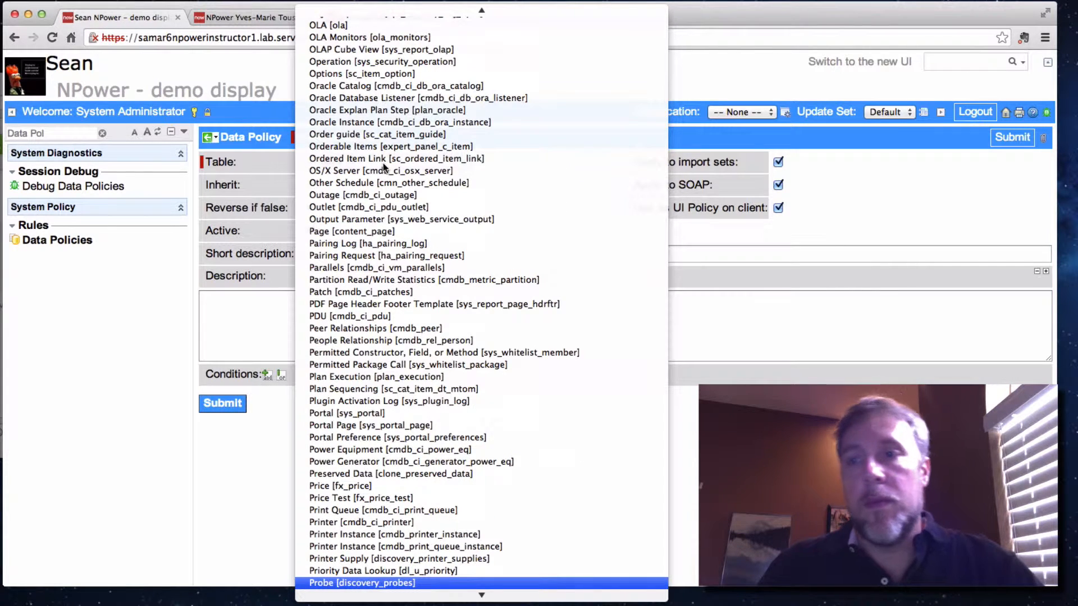
click(481, 584)
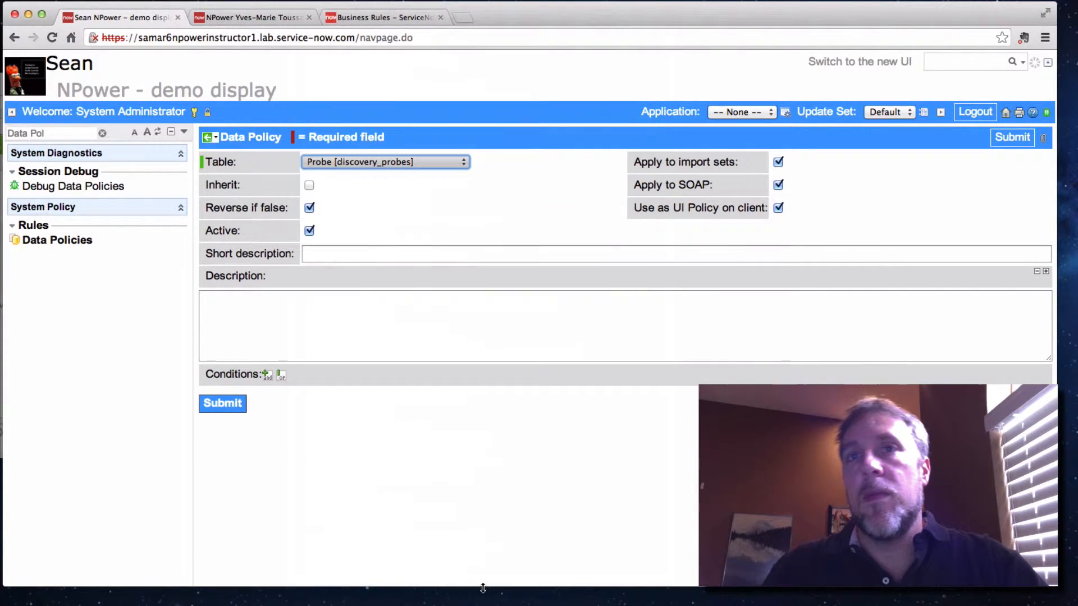
click(461, 162)
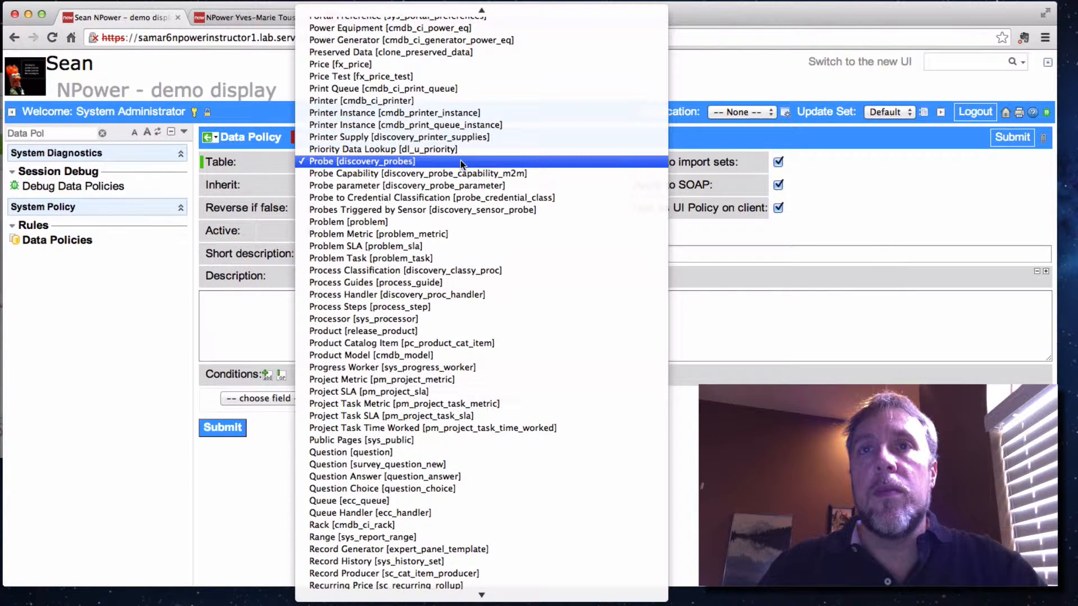
click(447, 222)
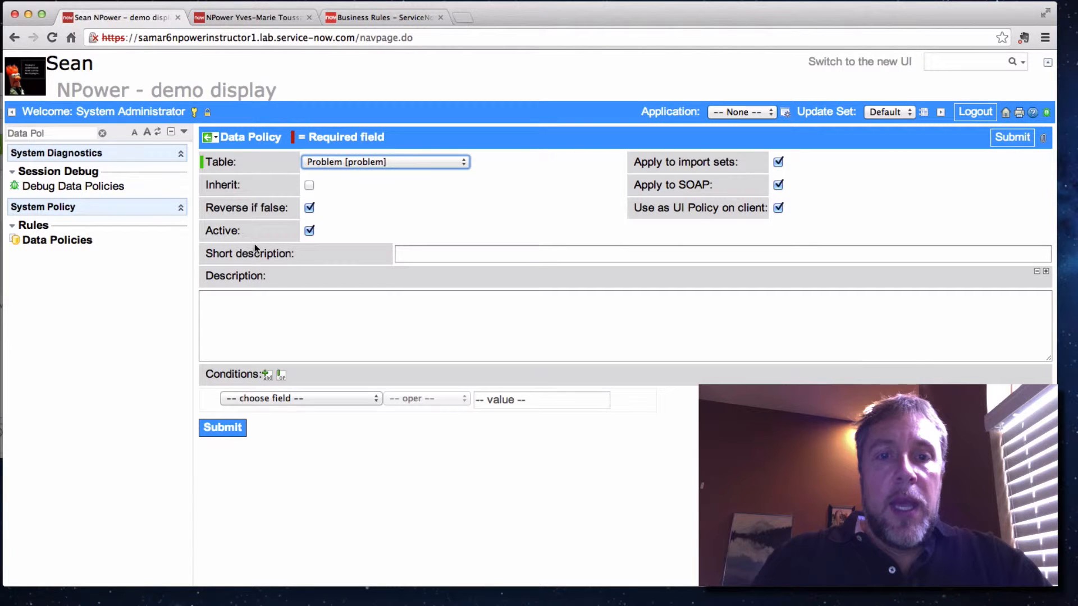
click(309, 209)
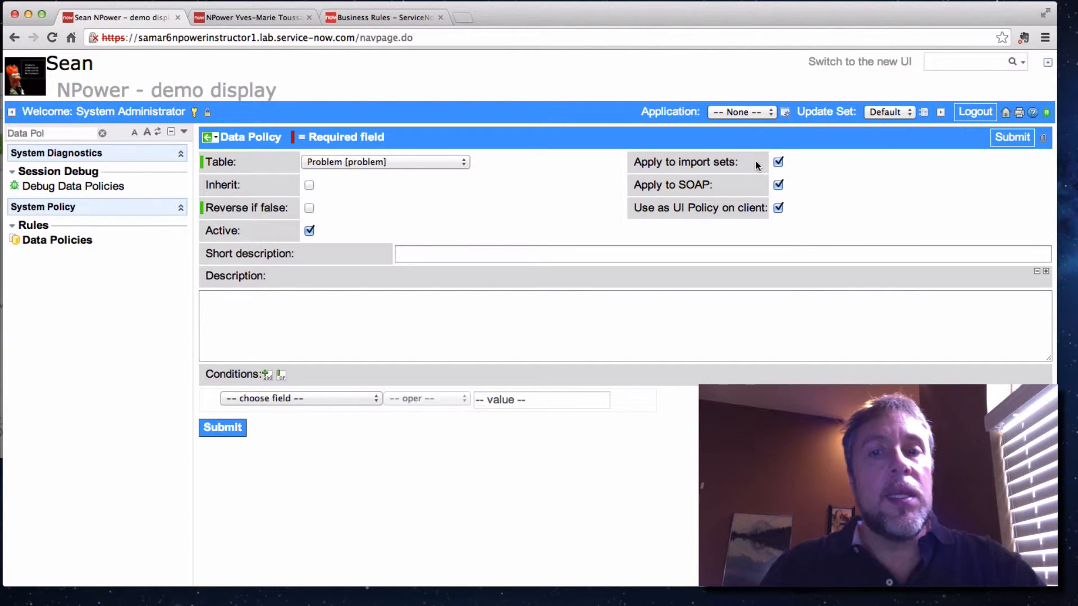
scroll(425, 305, down, 1)
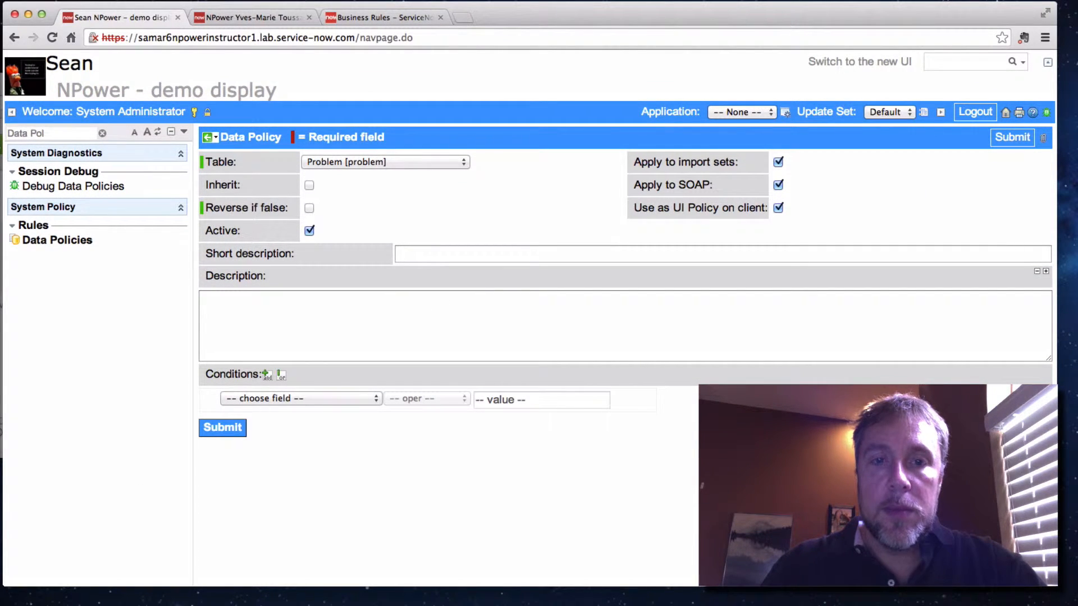
Set the data policy's condition to State is Closed/Resolved and save the record while staying on its form
click(303, 400)
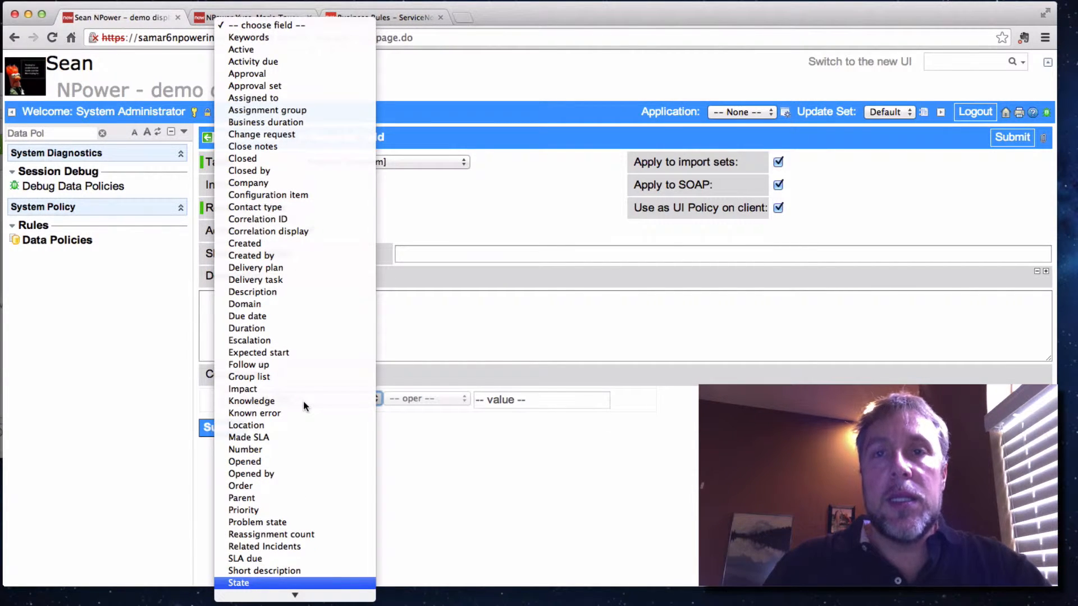
click(406, 402)
click(340, 398)
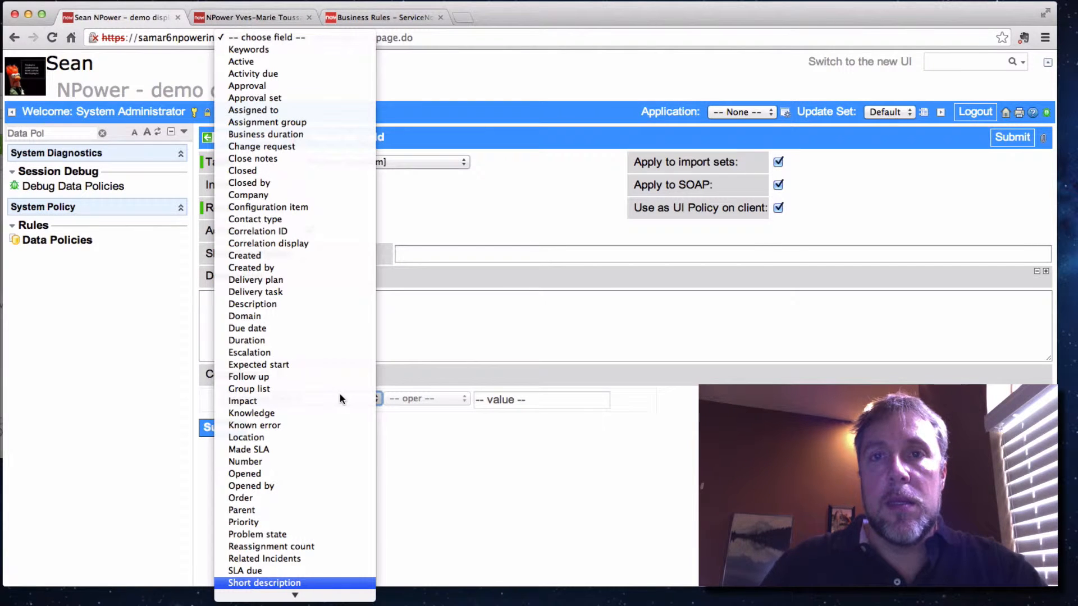
click(359, 522)
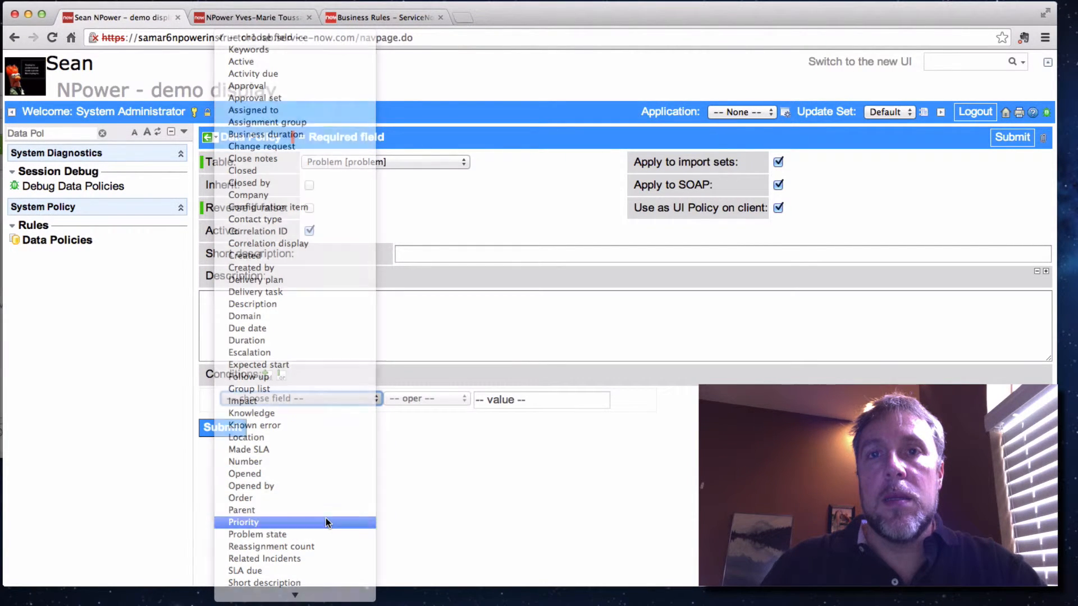
click(360, 398)
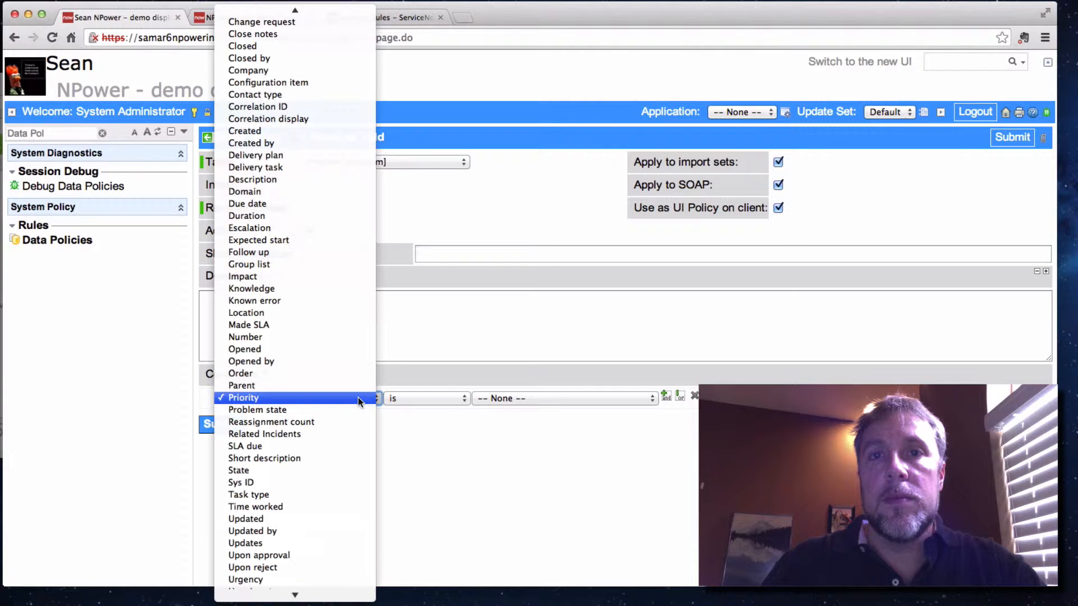
key(Escape)
click(327, 470)
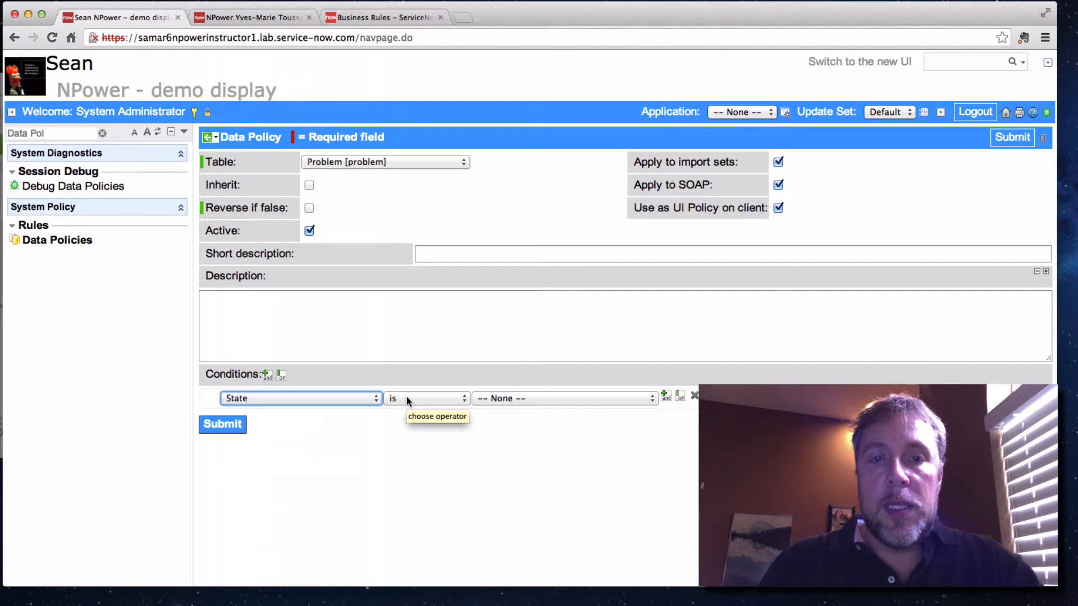
click(502, 399)
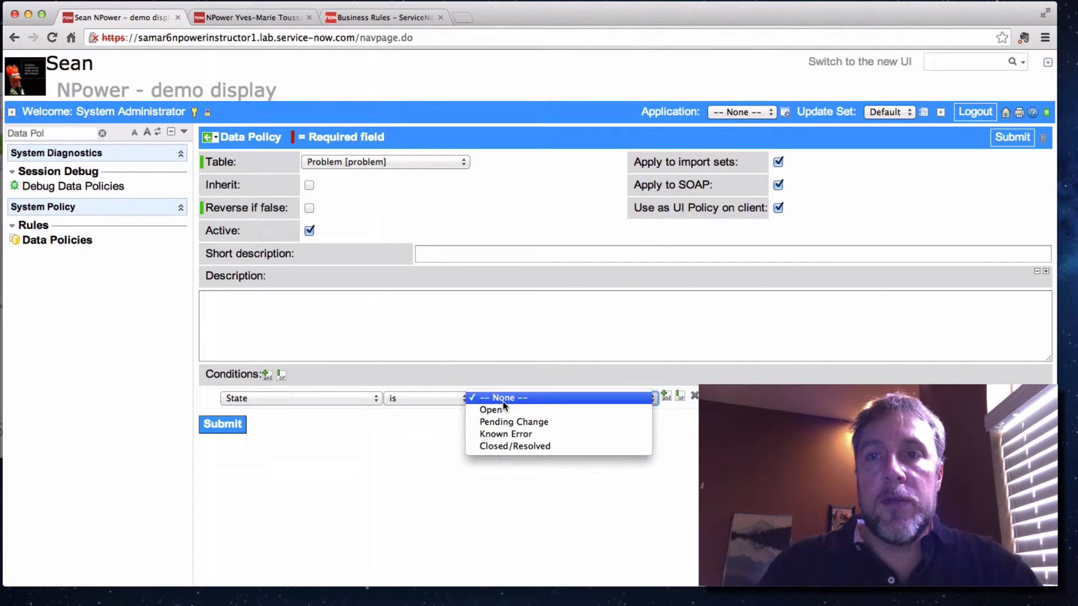
click(519, 446)
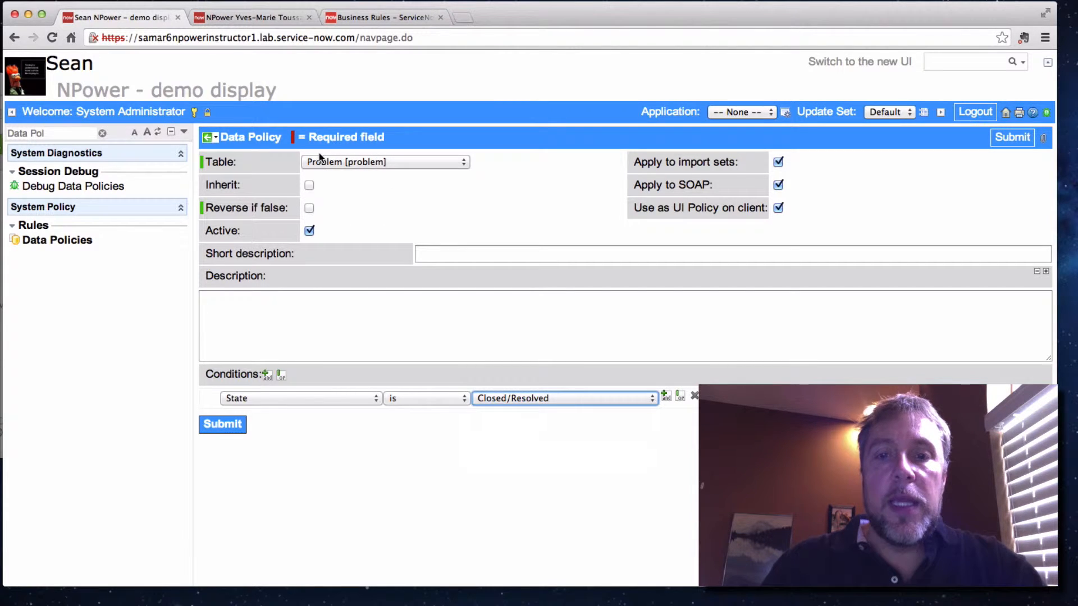
right_click(227, 140)
click(242, 141)
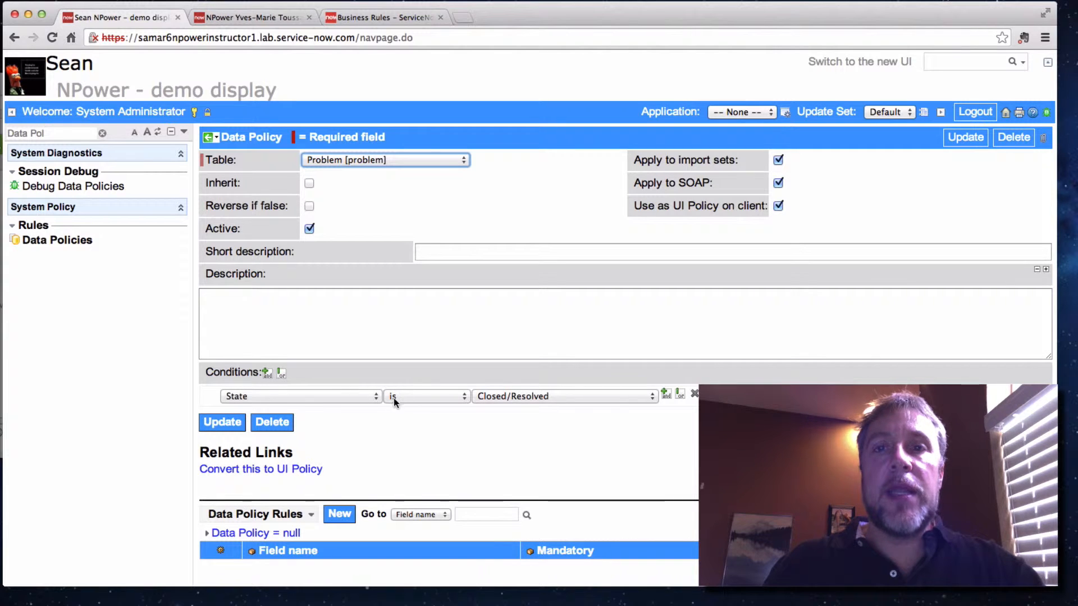
Add a data policy rule for the Close notes field with Mandatory set to True, submit it, and update the data policy
click(338, 516)
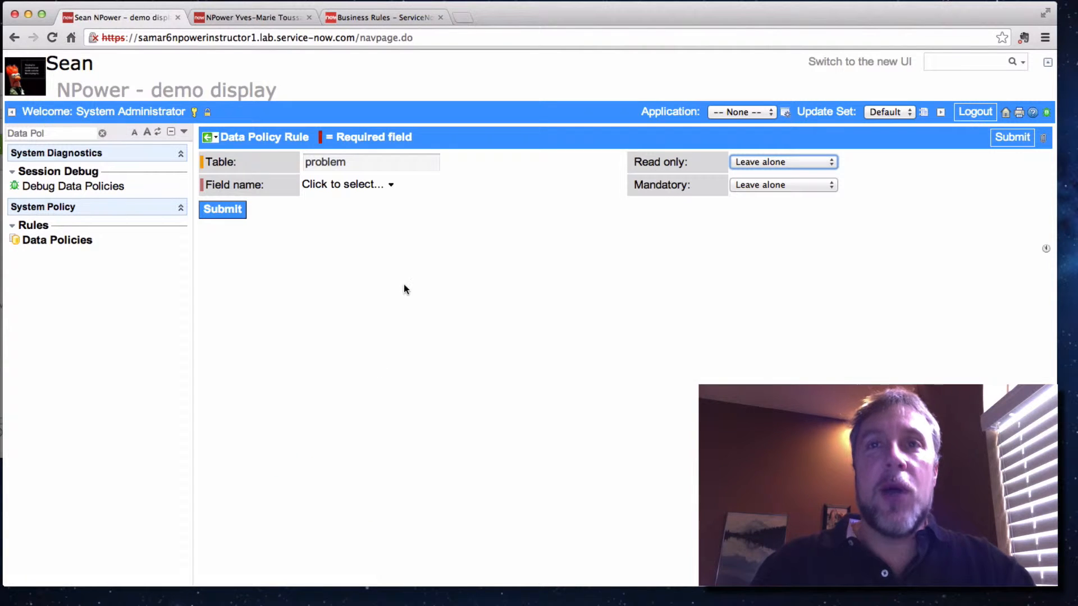
click(380, 185)
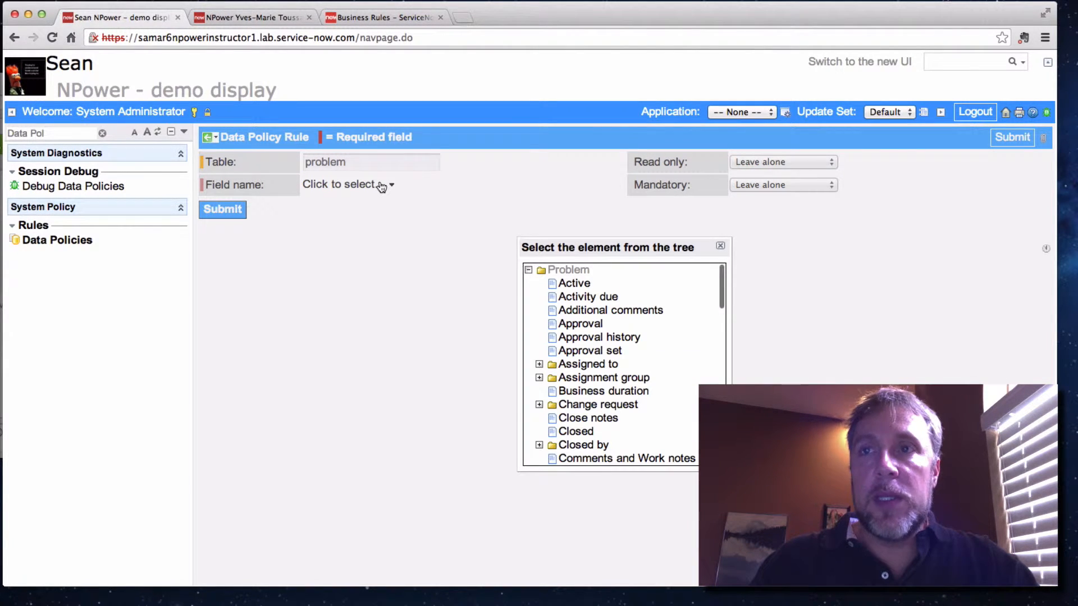
scroll(581, 459, down, 3)
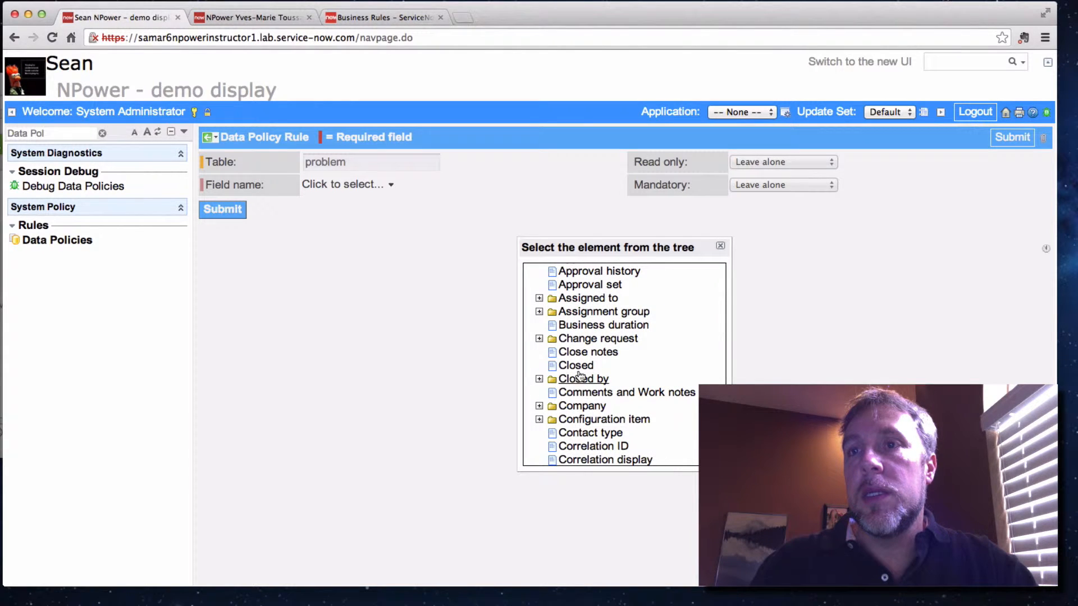
click(580, 353)
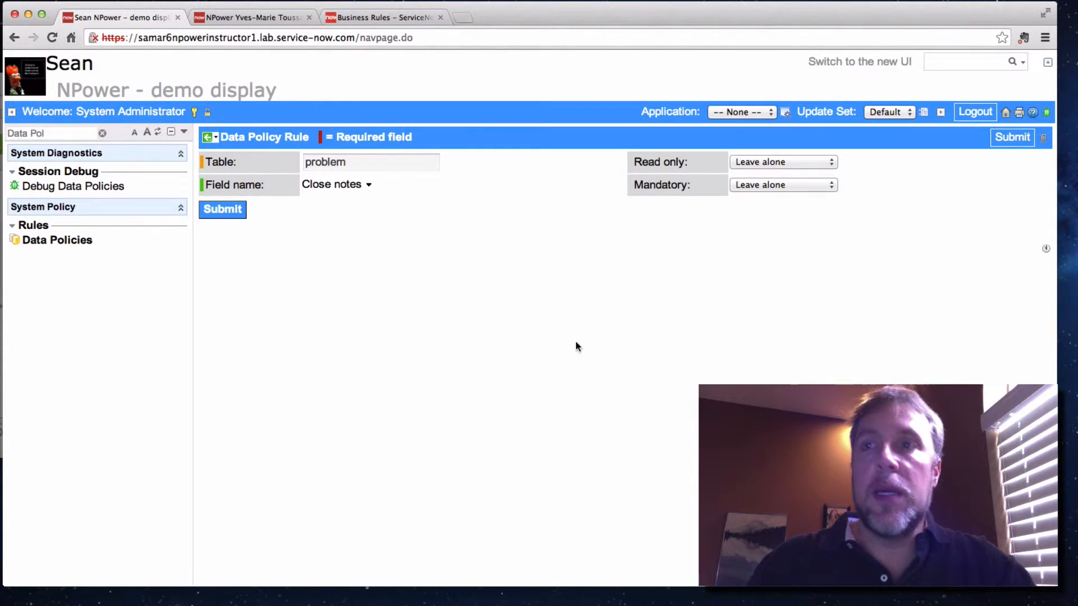
click(770, 185)
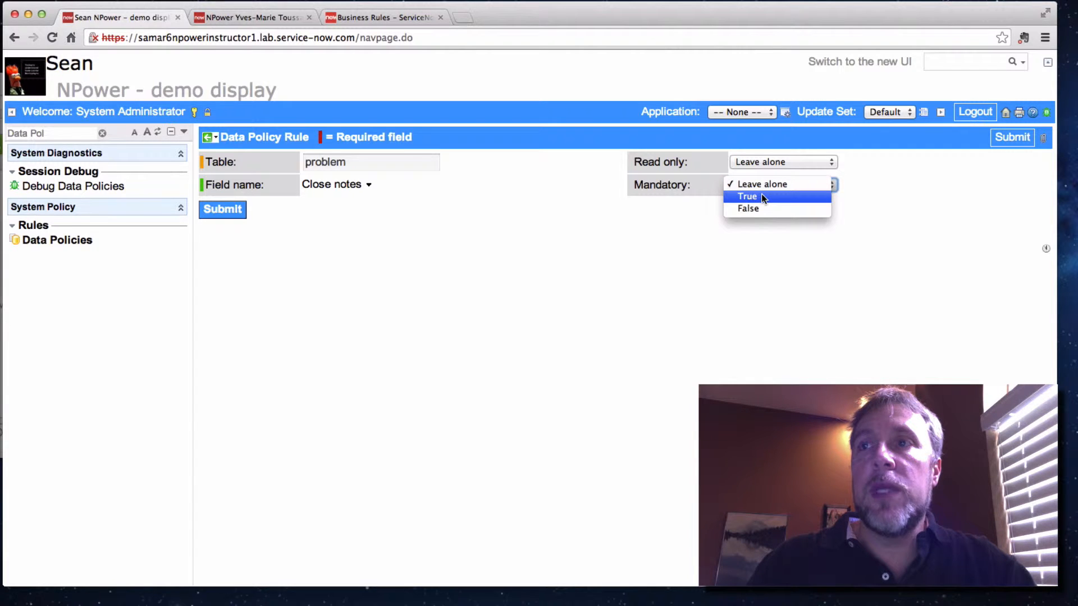
click(761, 194)
click(224, 210)
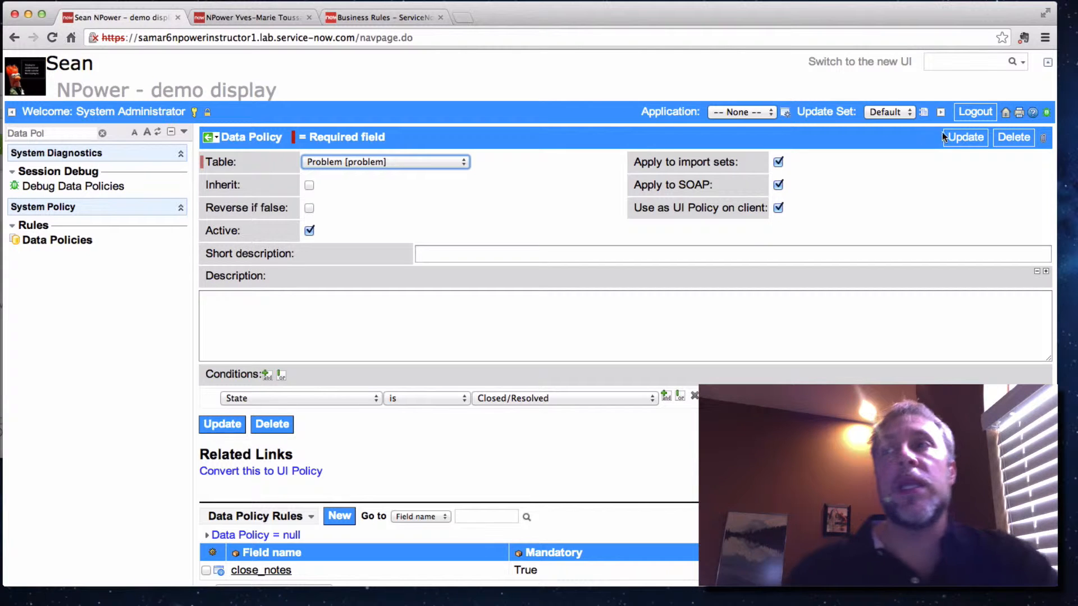
click(955, 139)
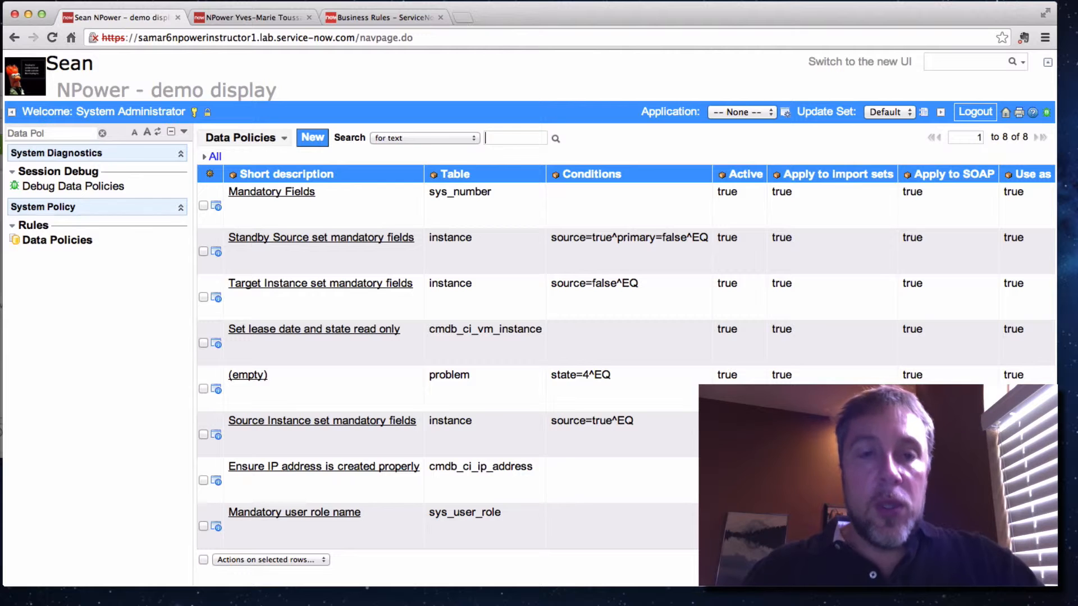
Filter the application navigator for "UI Act", open the System UI list of UI Actions, and check the blank new-record form
click(60, 135)
key(BackSpace)
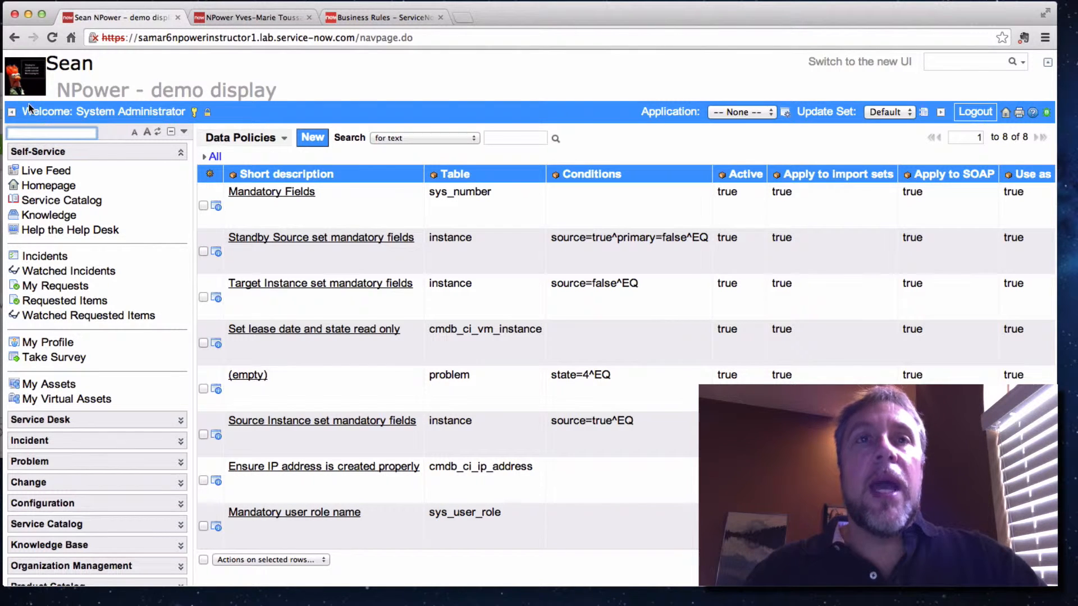
click(29, 132)
text(UI A)
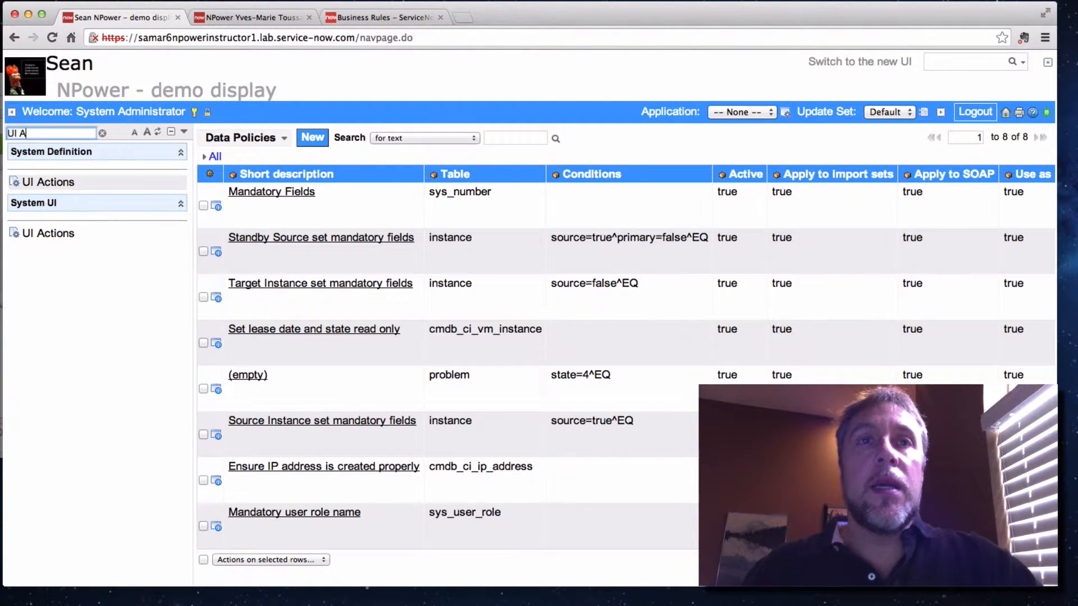
text(ct)
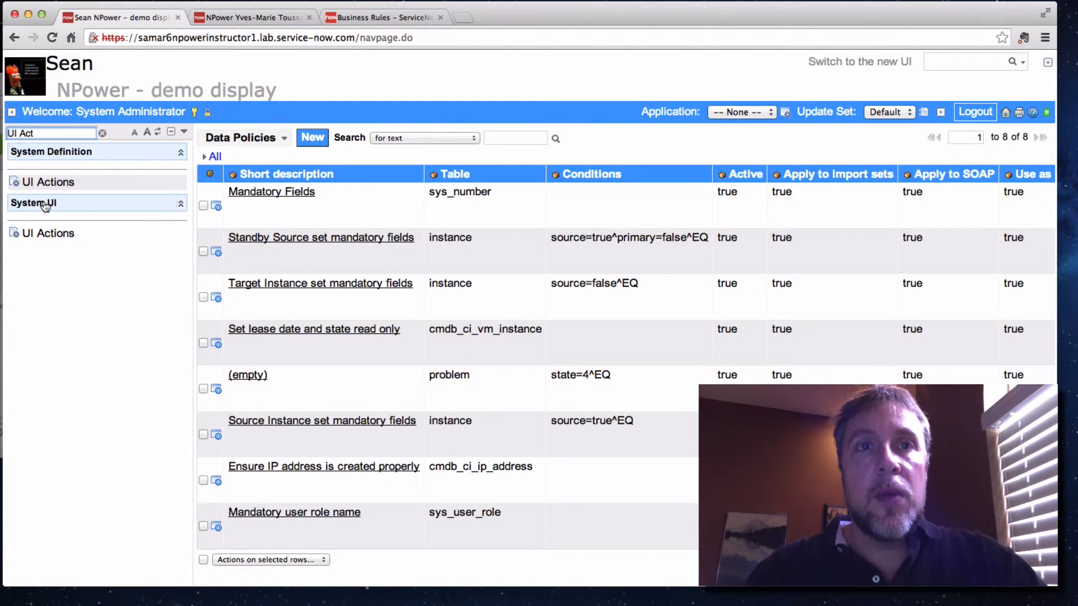
click(51, 235)
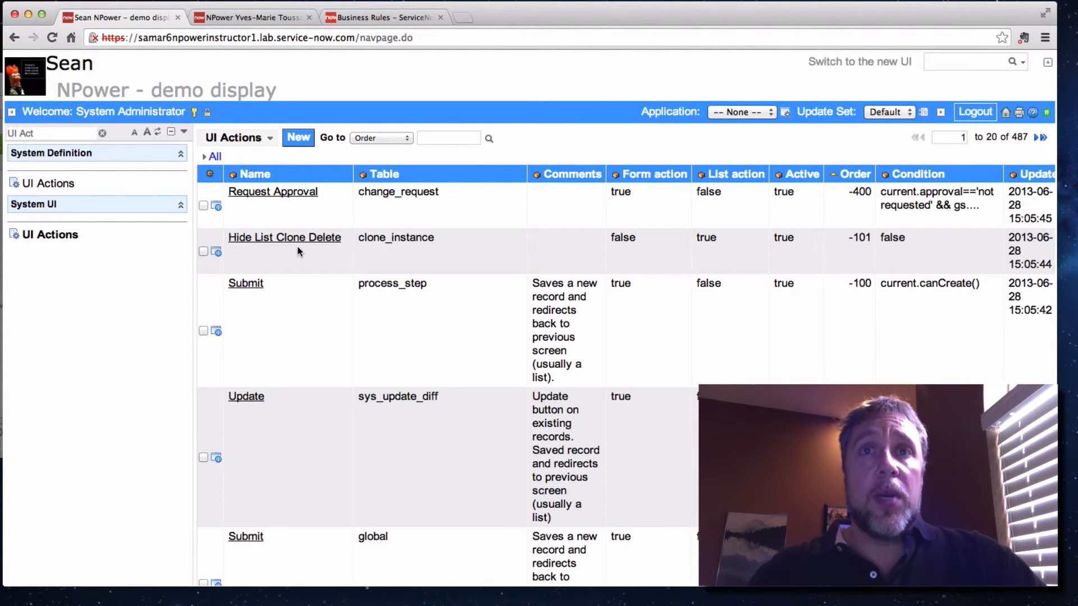
click(299, 140)
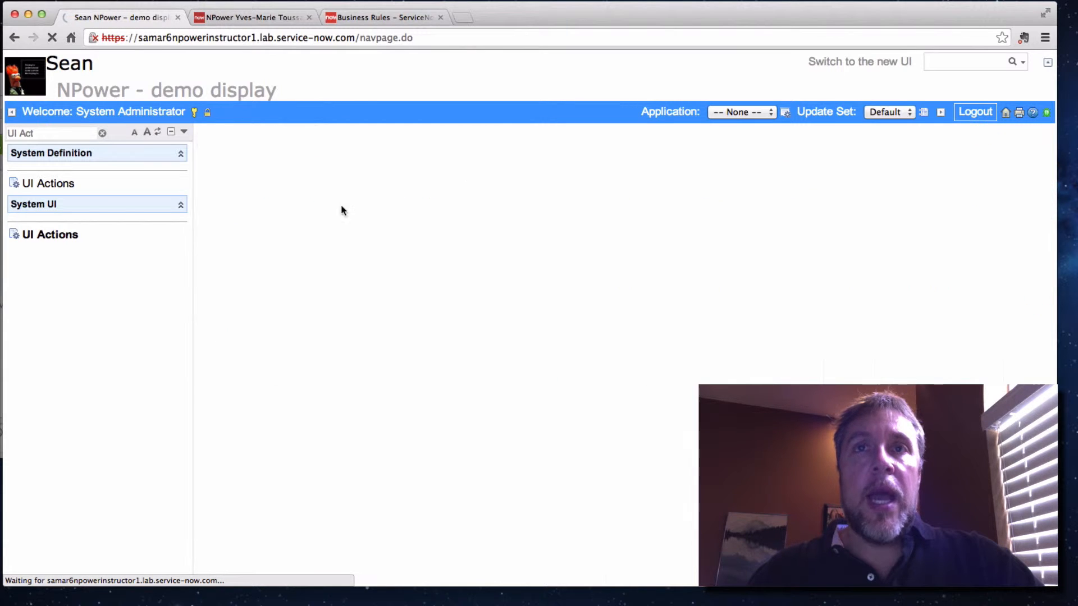
click(207, 140)
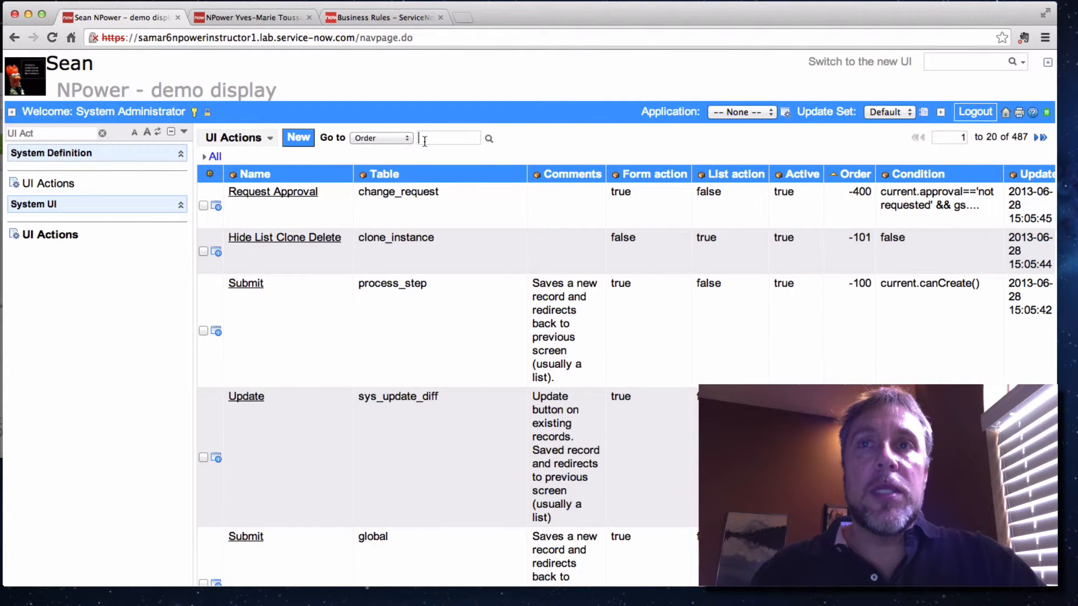
Search the UI Actions list by Name for "*save"
text(*save)
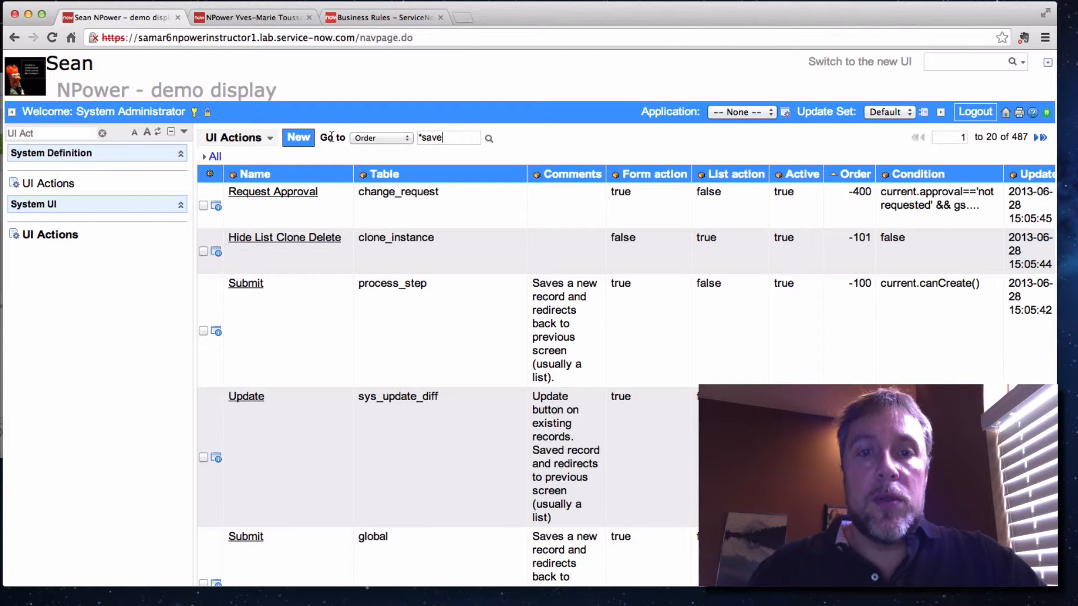
click(374, 139)
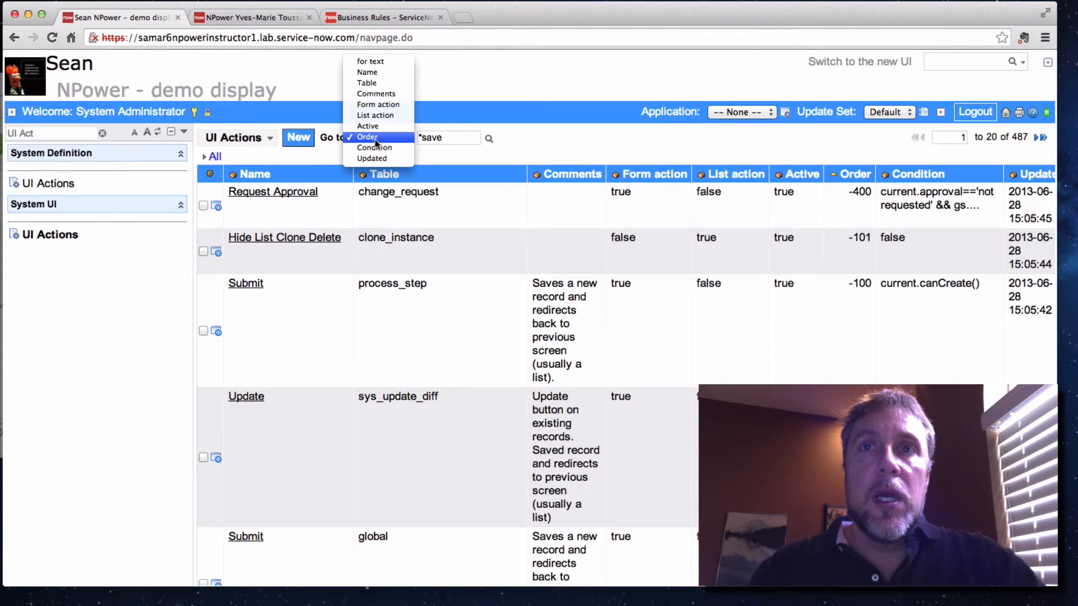
click(381, 70)
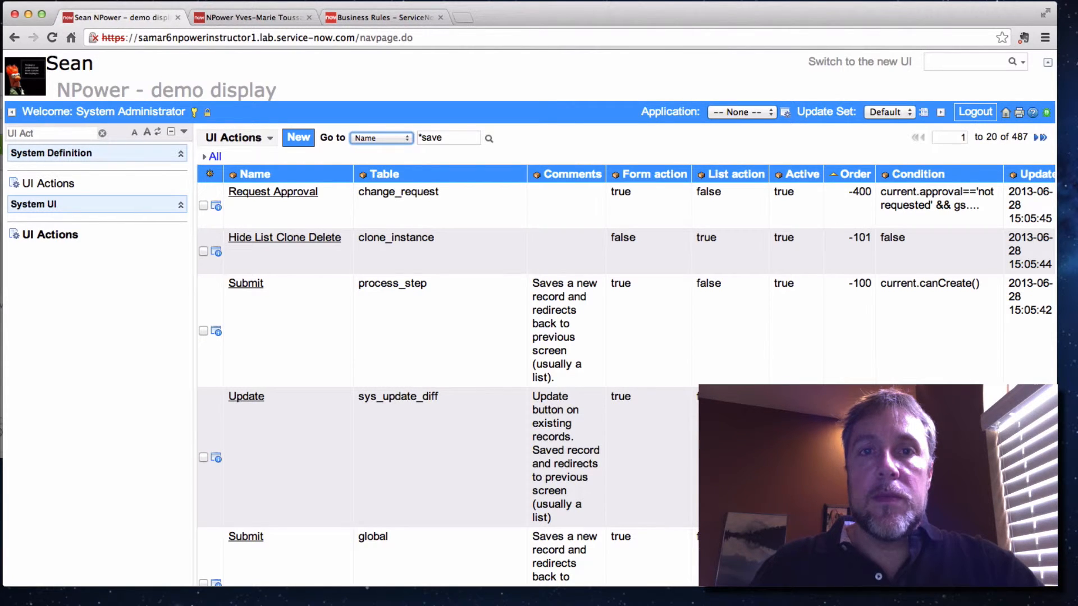
click(490, 140)
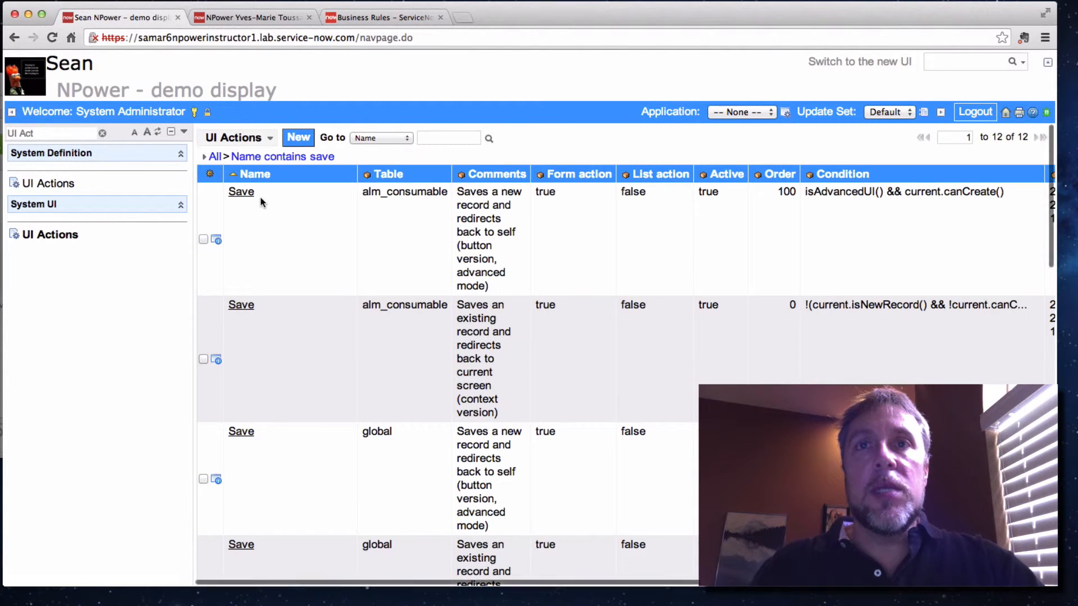
Narrow the UI Actions list to records whose Table matches global
scroll(266, 388, down, 3)
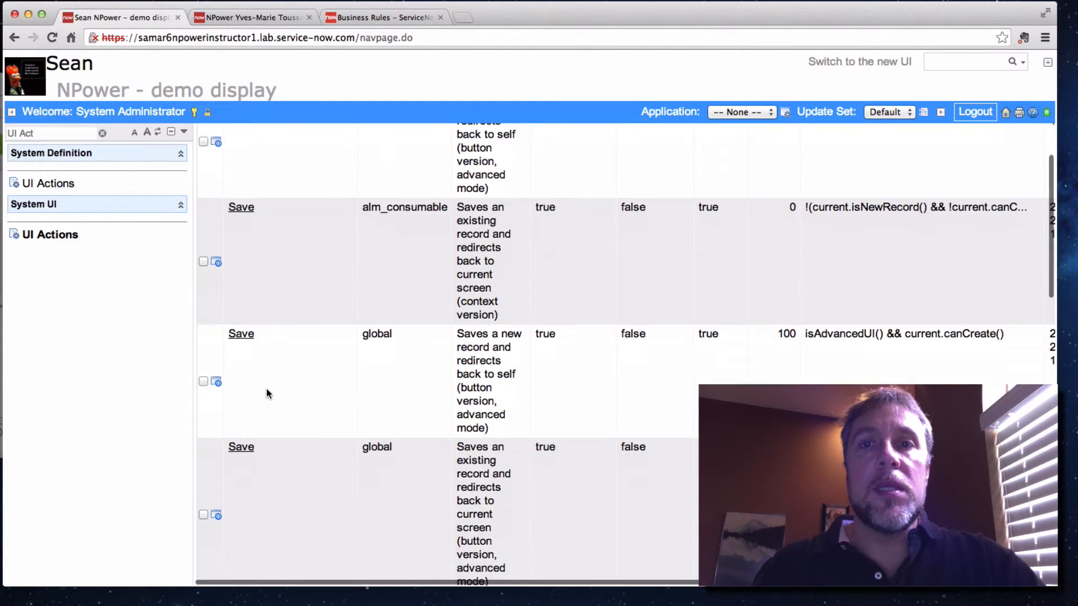
scroll(266, 389, down, 2)
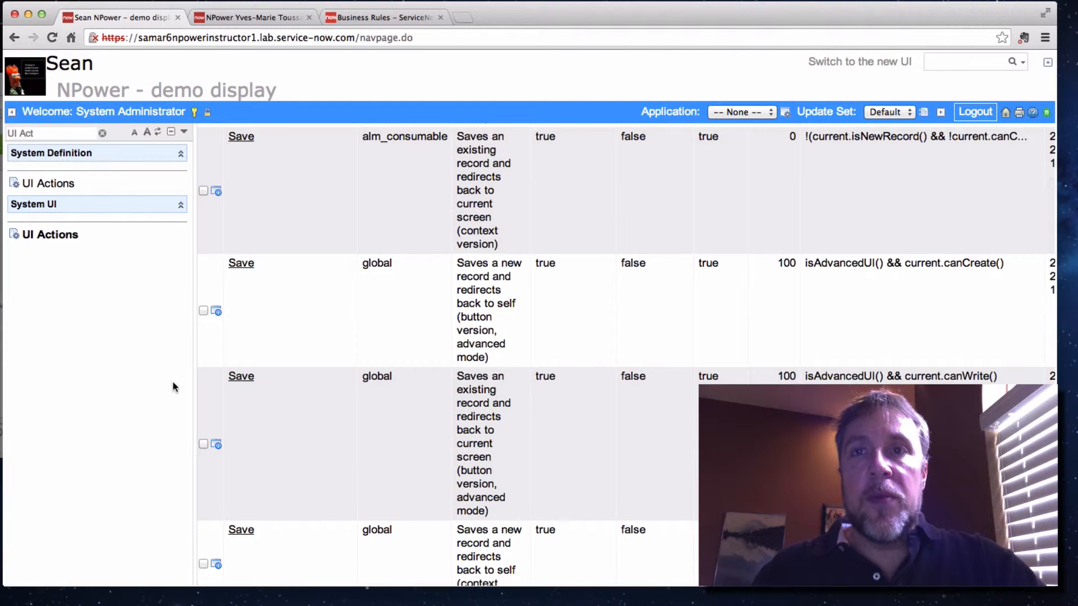
right_click(381, 305)
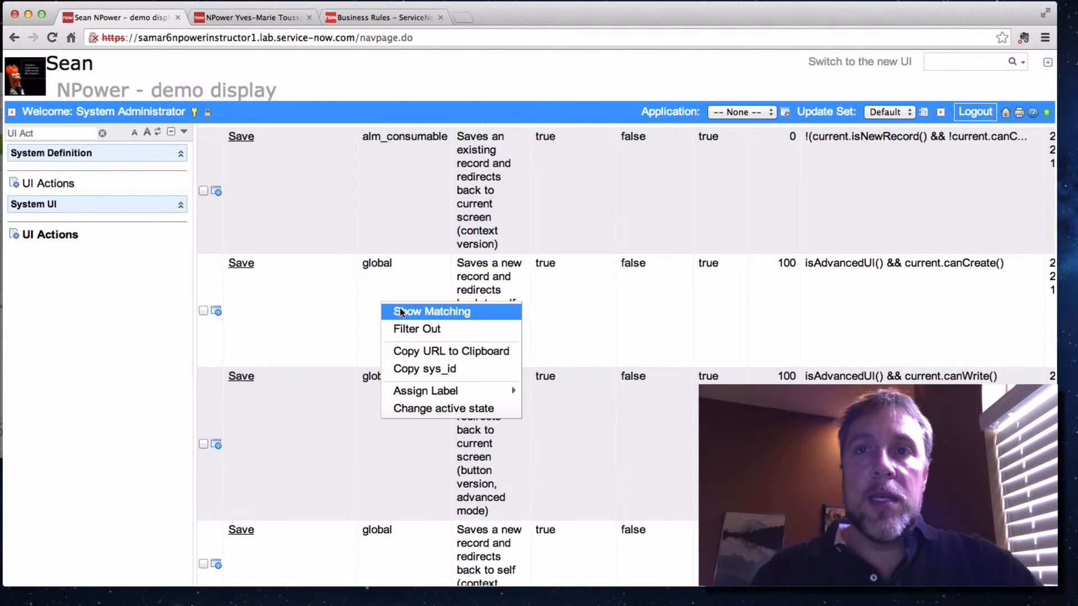
click(405, 313)
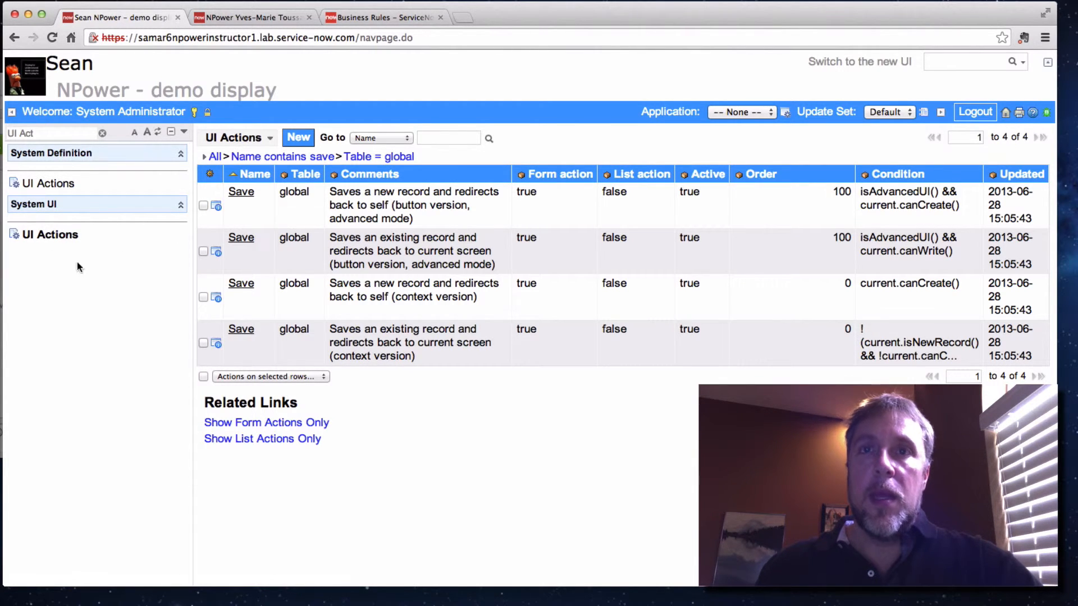
Add the filter condition Comments contains "context" to the UI Actions list and run it
click(204, 157)
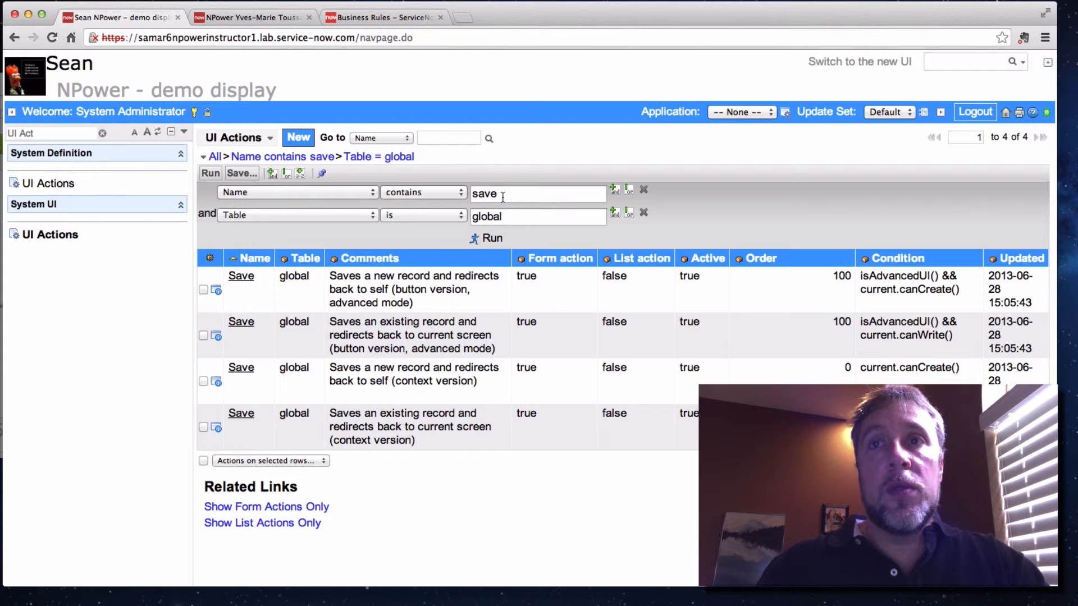
click(614, 212)
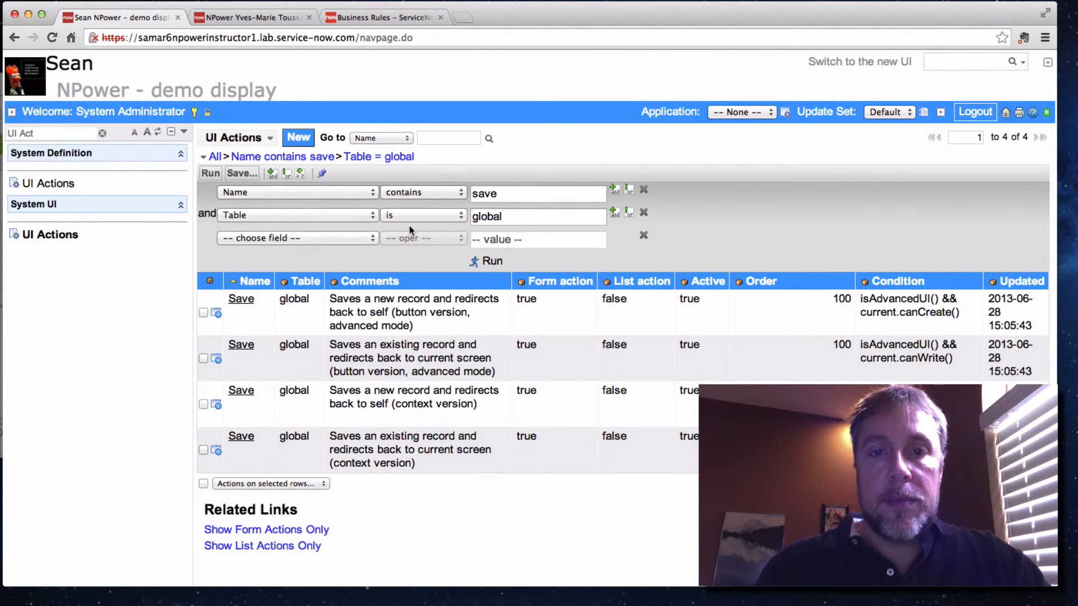
click(349, 240)
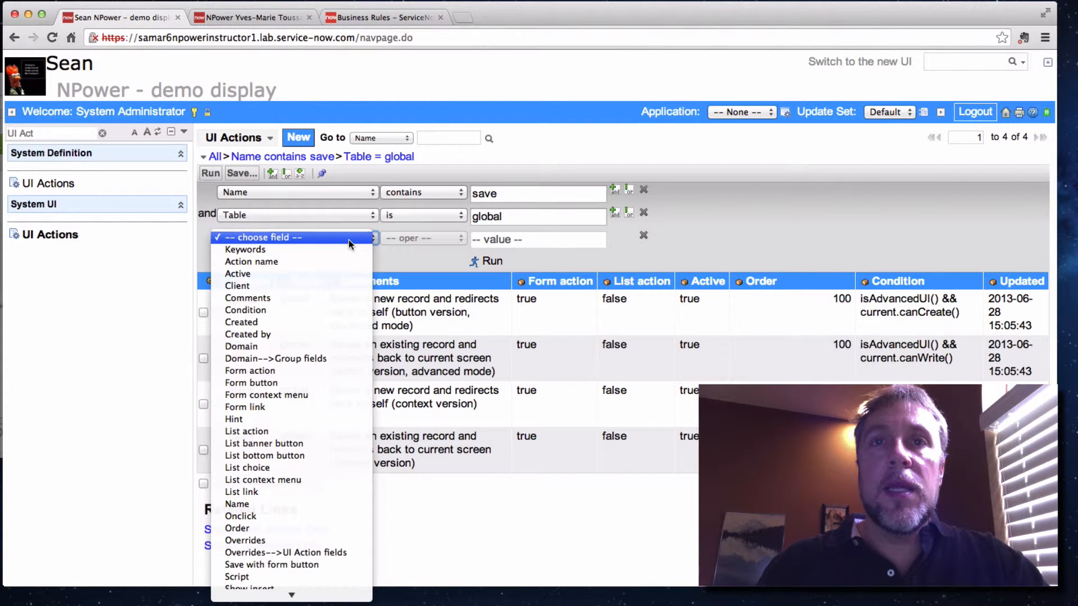
click(285, 297)
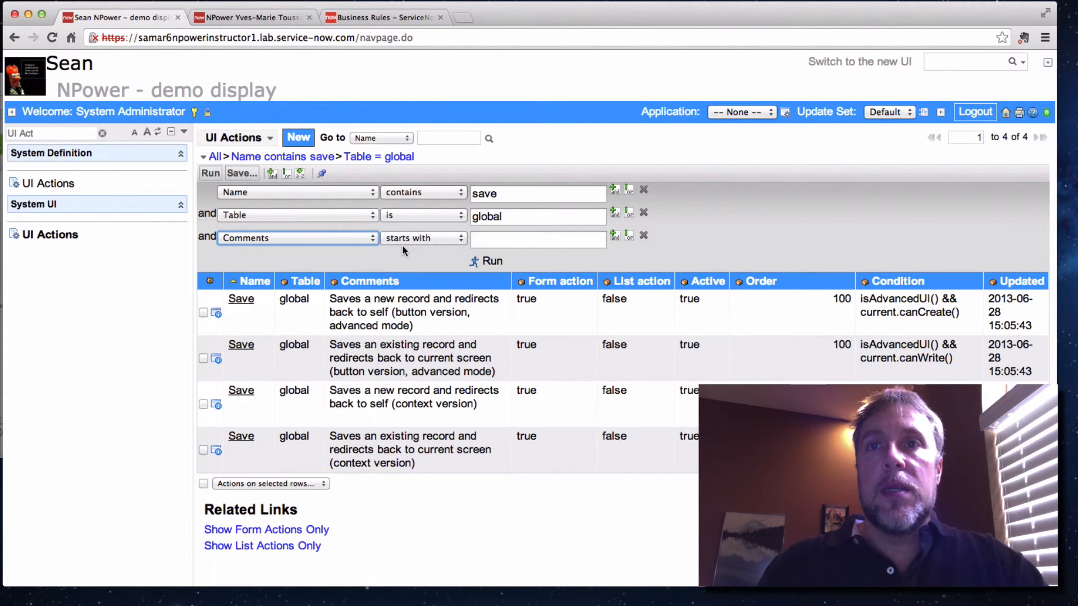
click(406, 241)
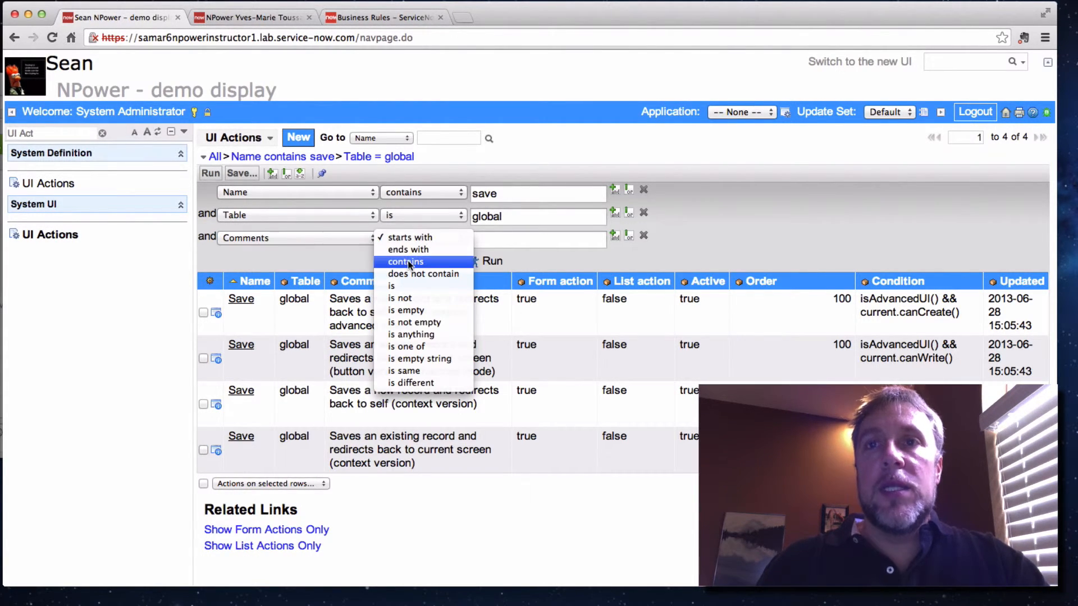
click(408, 261)
click(490, 237)
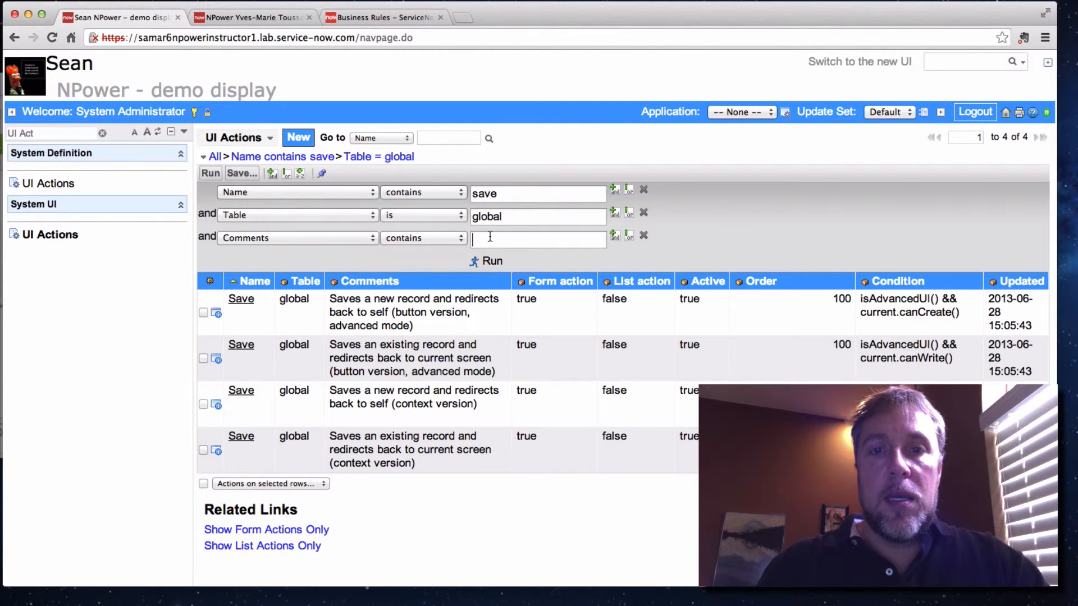
text(context)
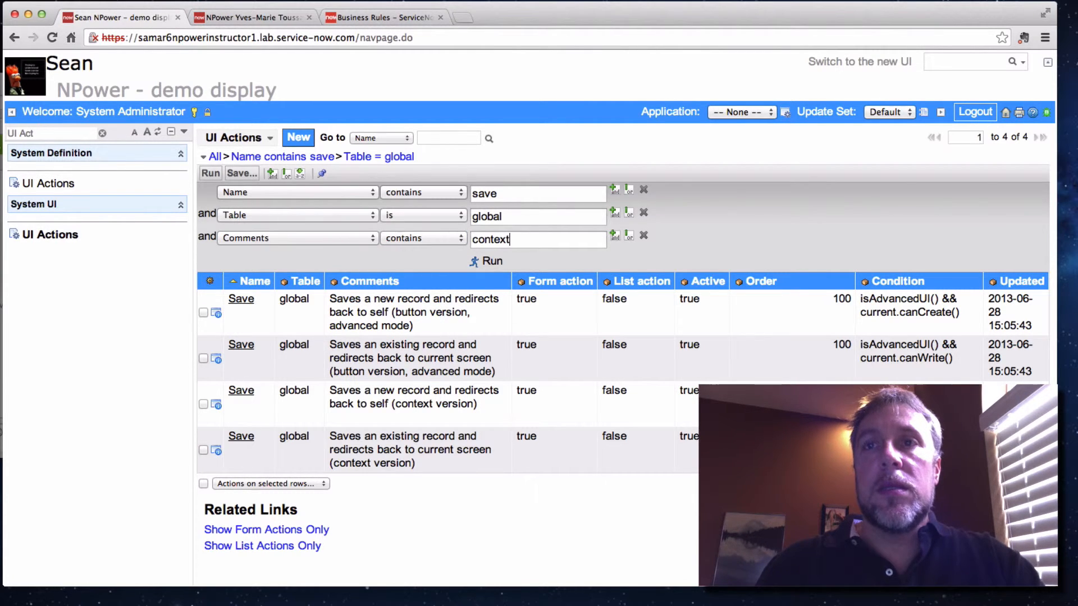
key(Return)
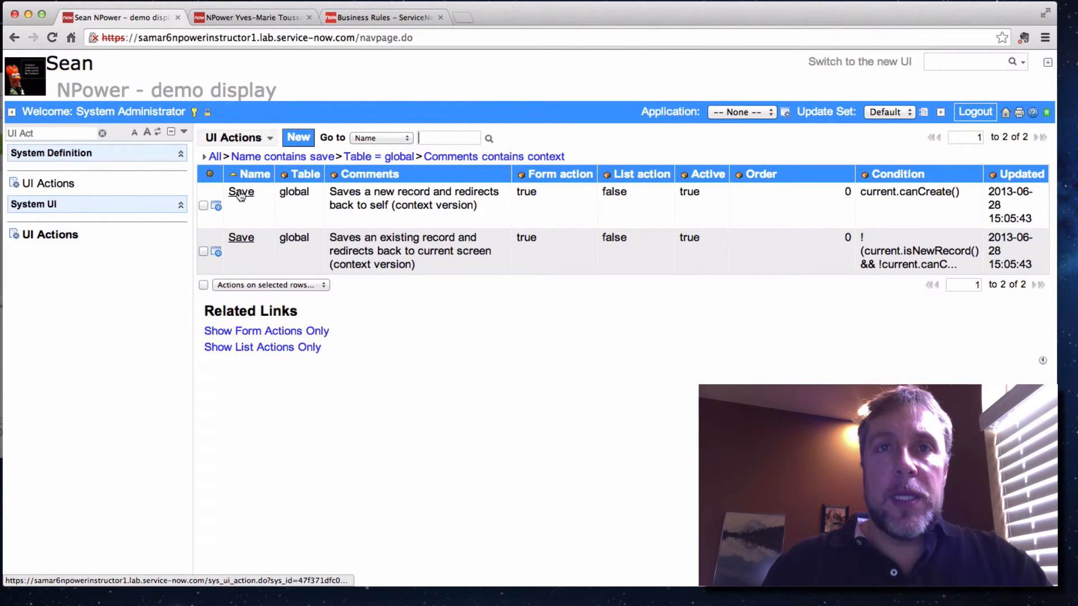
Enable Form button on the context version of Save for new records, review its script, and update the record
click(240, 194)
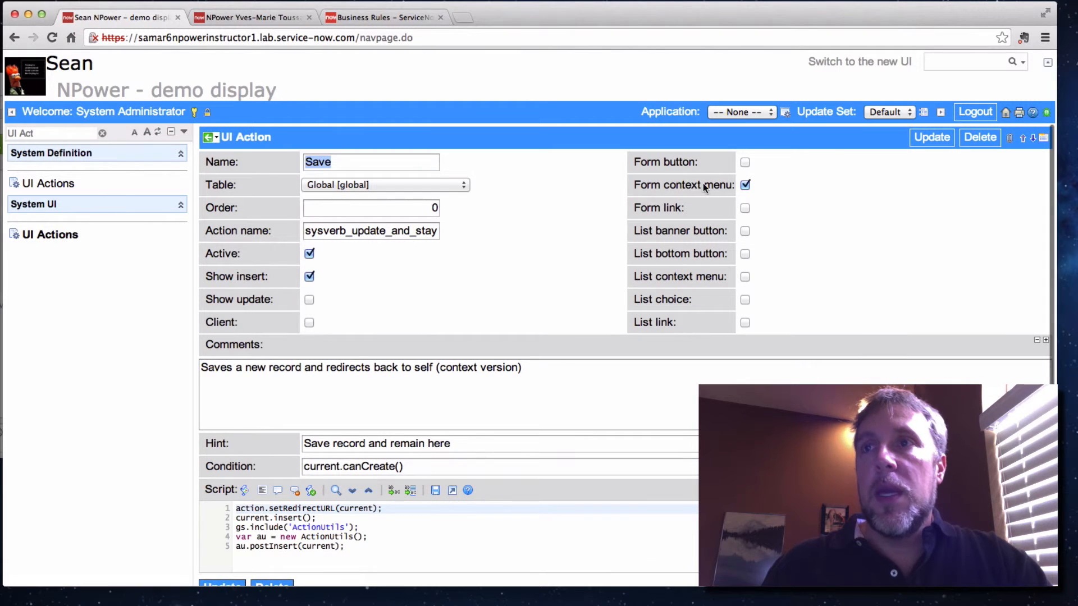
click(744, 162)
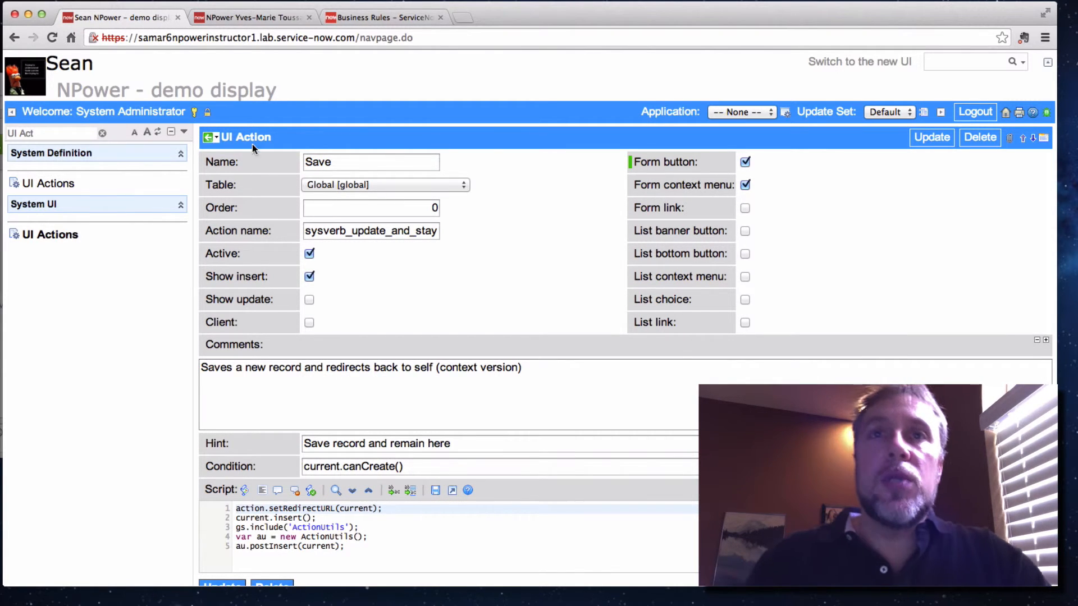
click(217, 139)
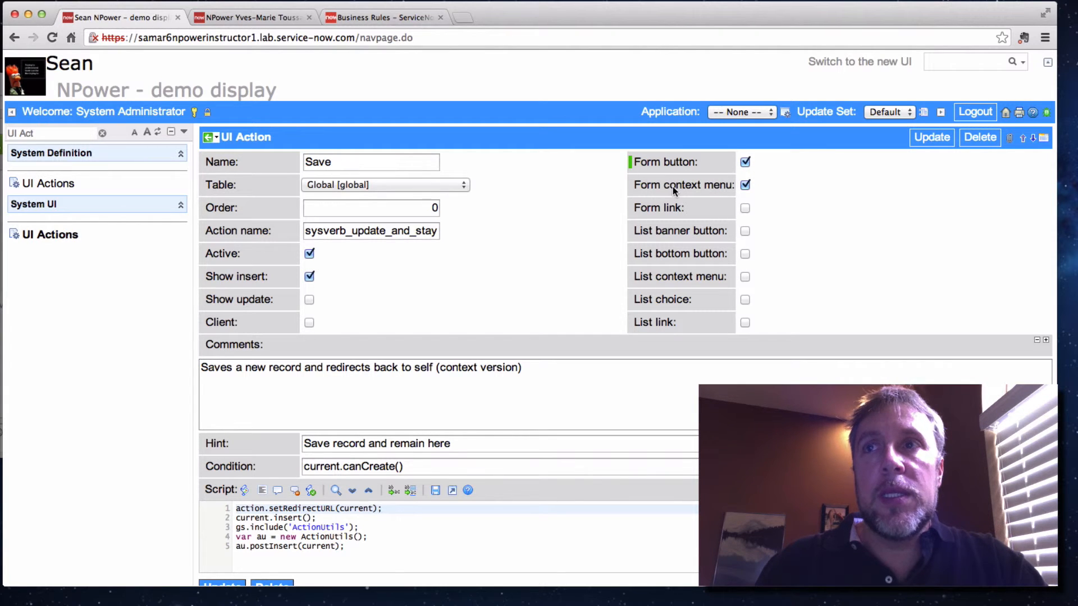
click(217, 137)
click(243, 144)
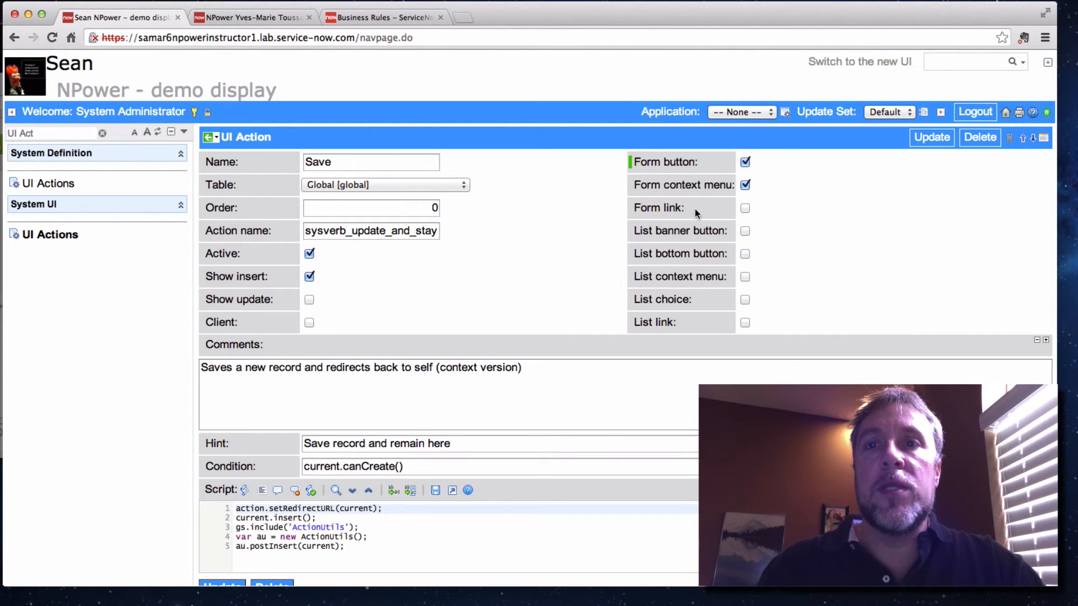
scroll(578, 472, down, 3)
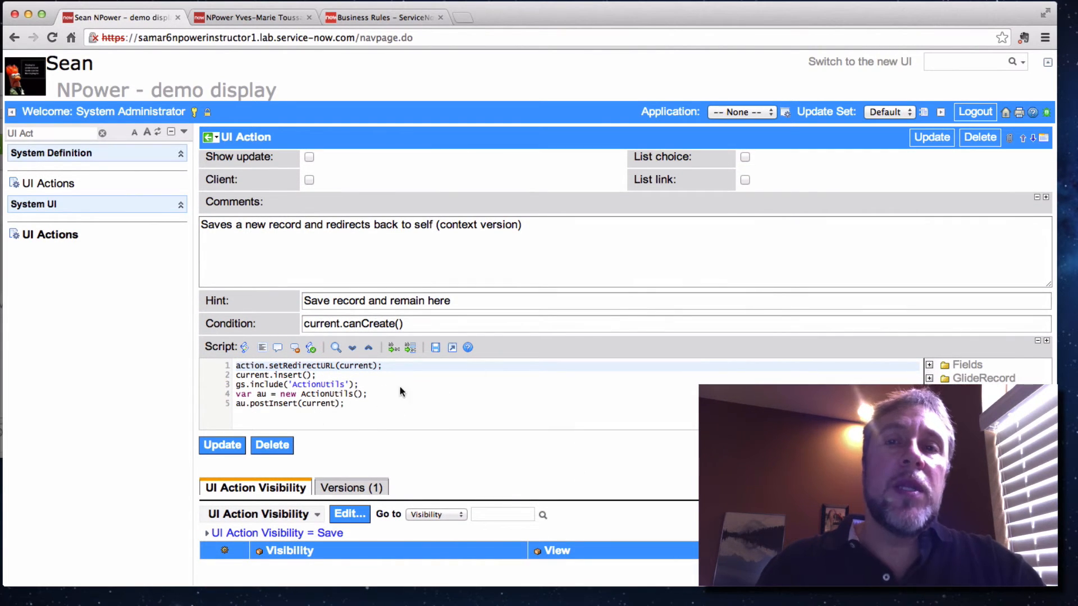
scroll(502, 303, up, 3)
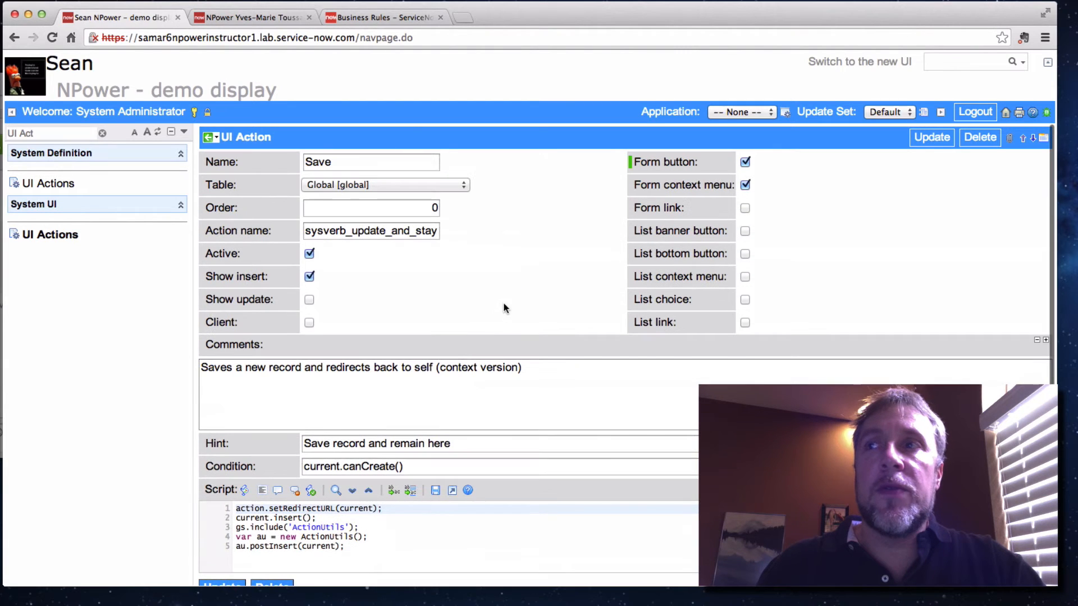
click(931, 140)
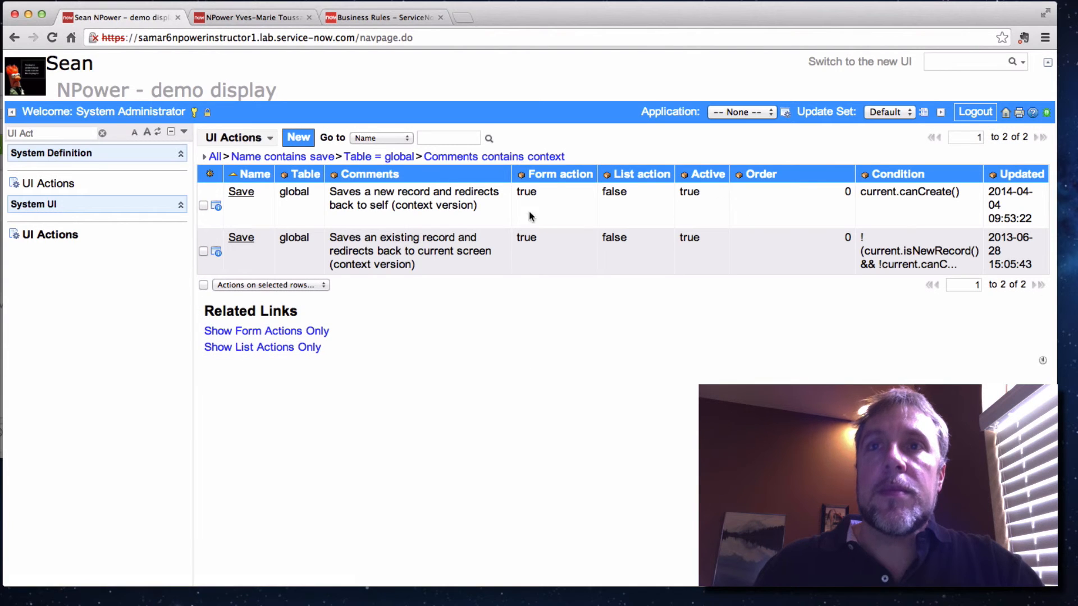
Enable Form button on the context version of Save for existing records, update it, and reopen the new-record Save action
click(243, 241)
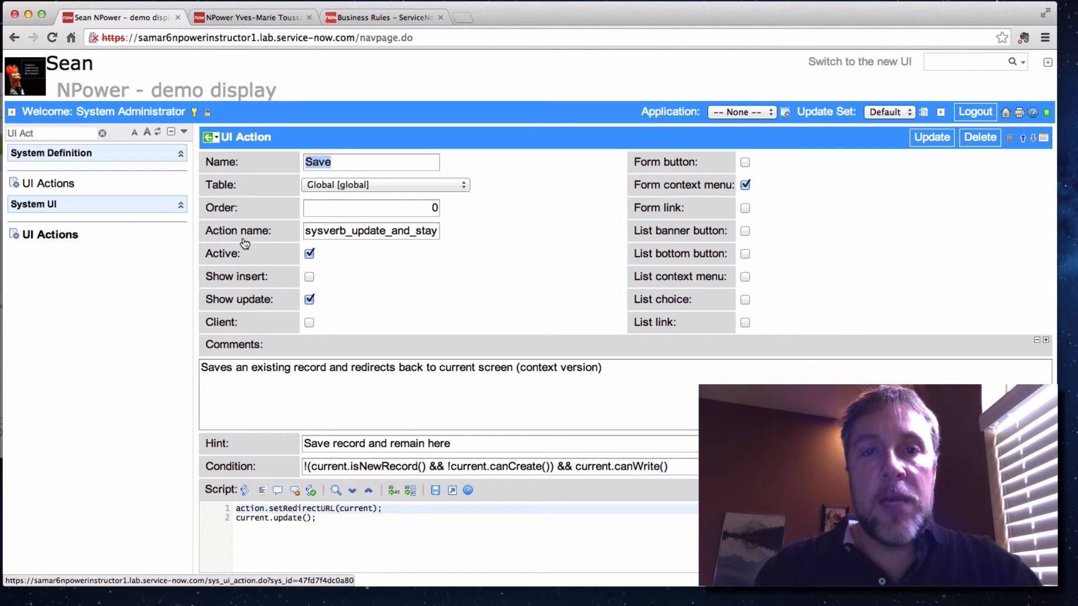
click(745, 162)
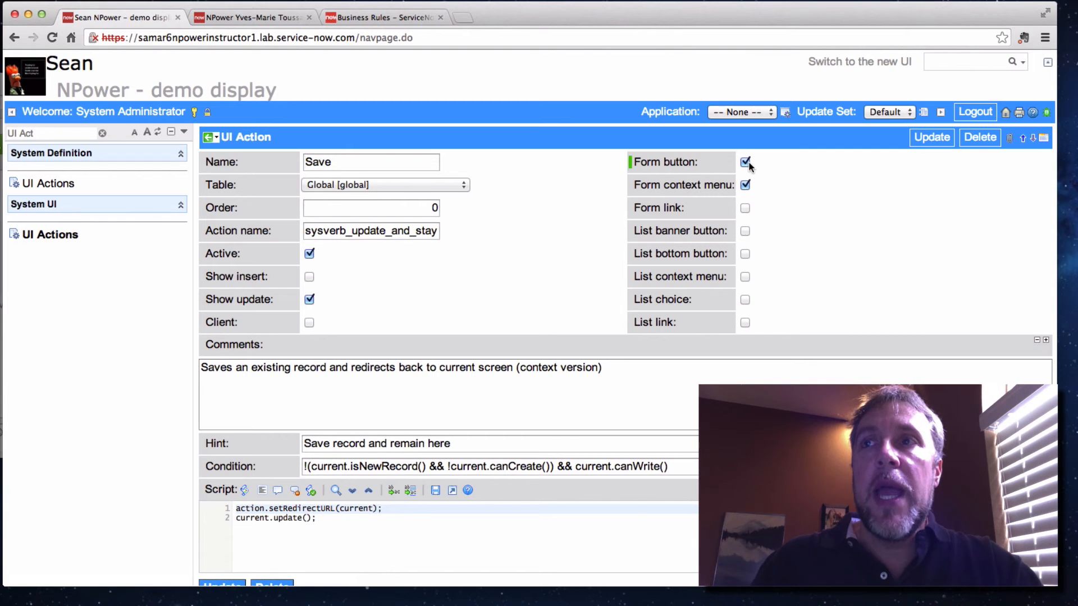
click(931, 138)
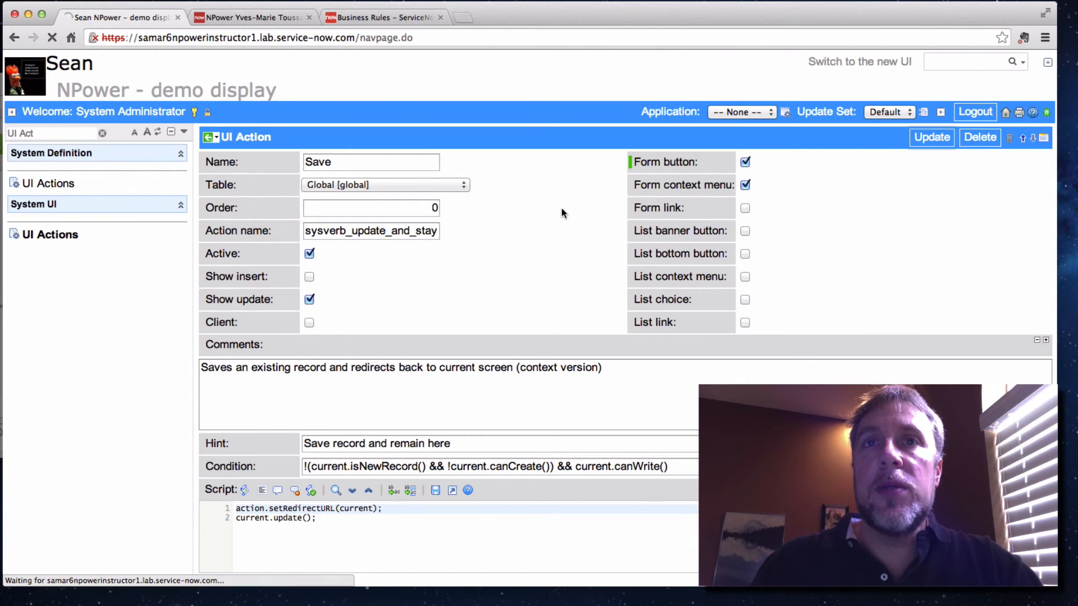
click(235, 195)
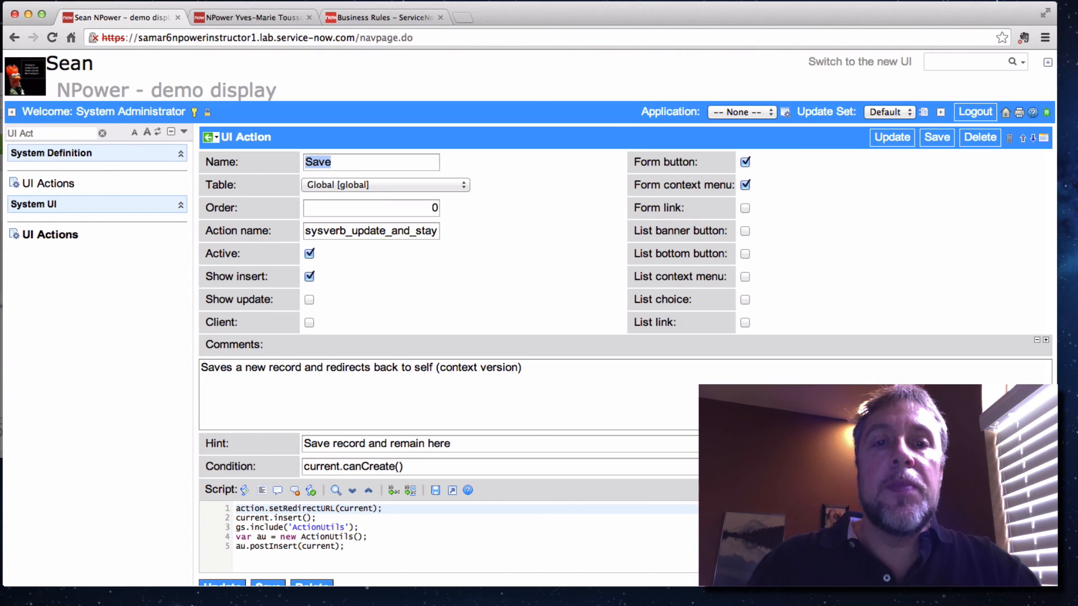
Replace the application navigator filter with "Busine" to find Business Rules
click(43, 135)
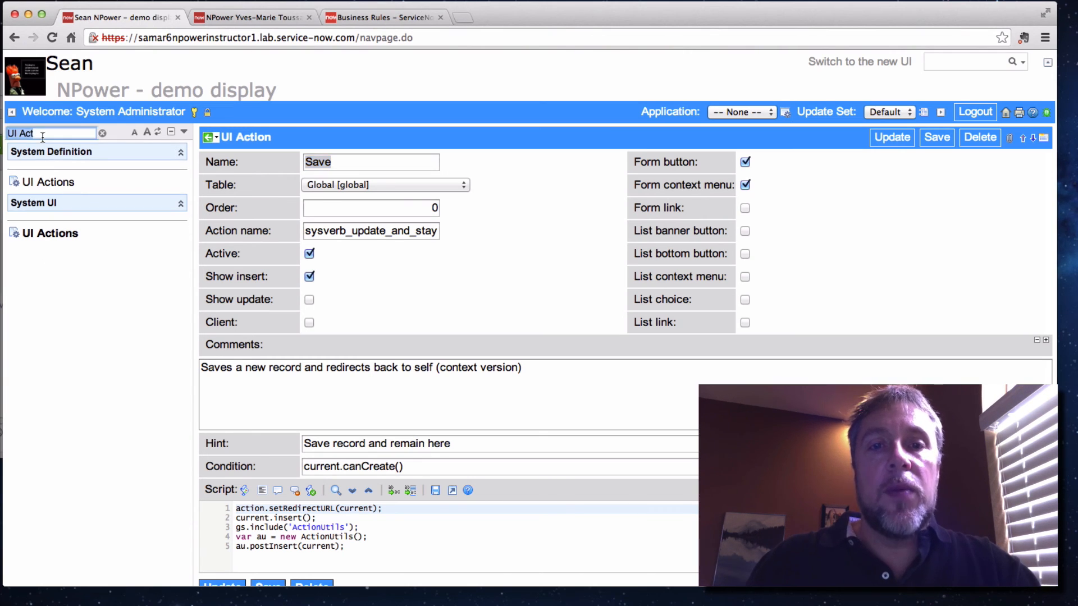
key(BackSpace)
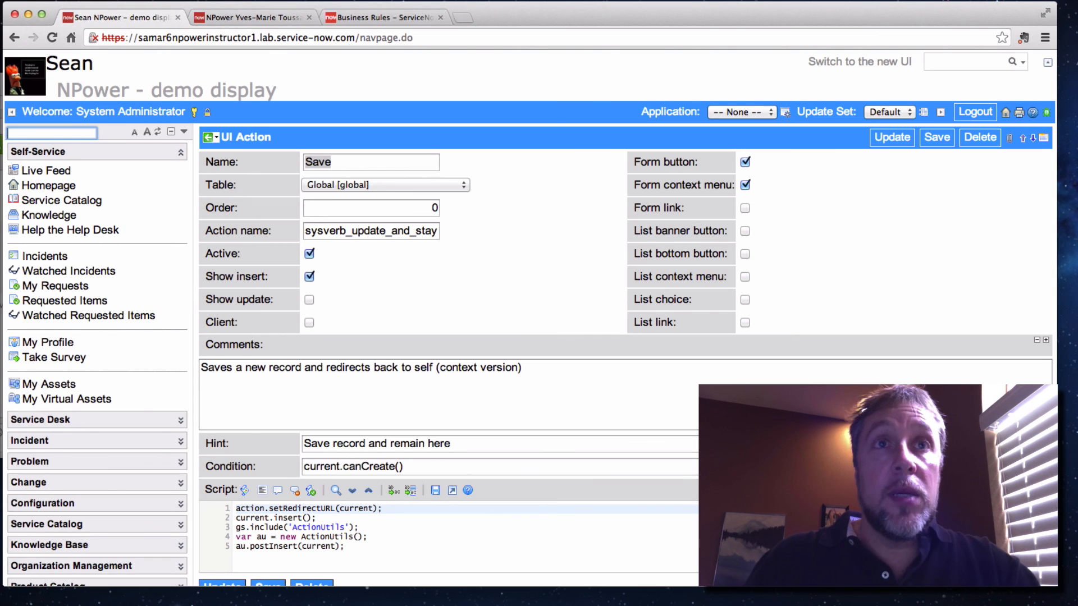
text(Busine)
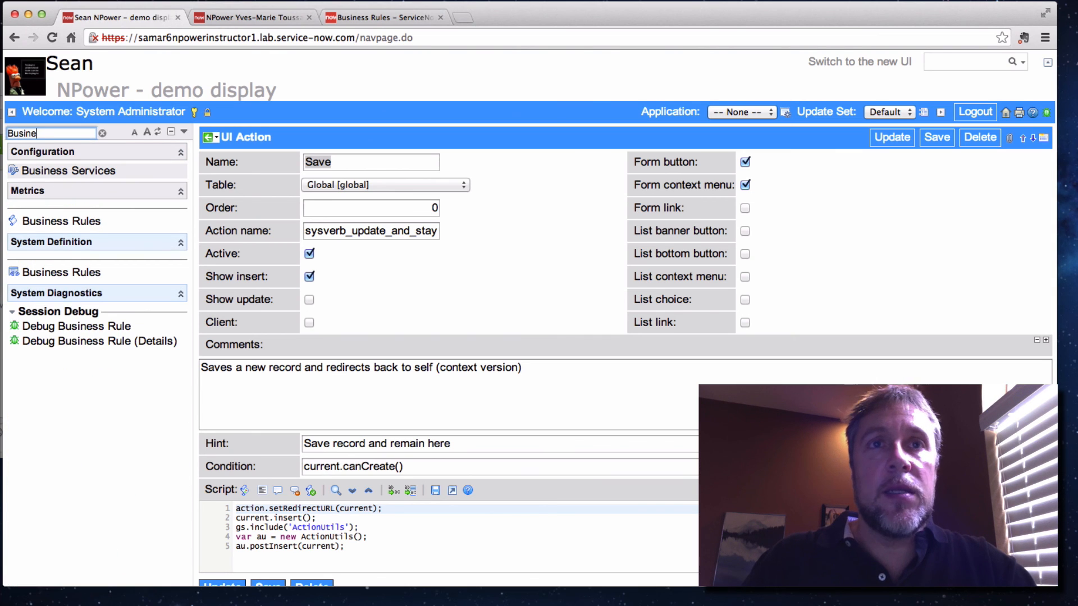